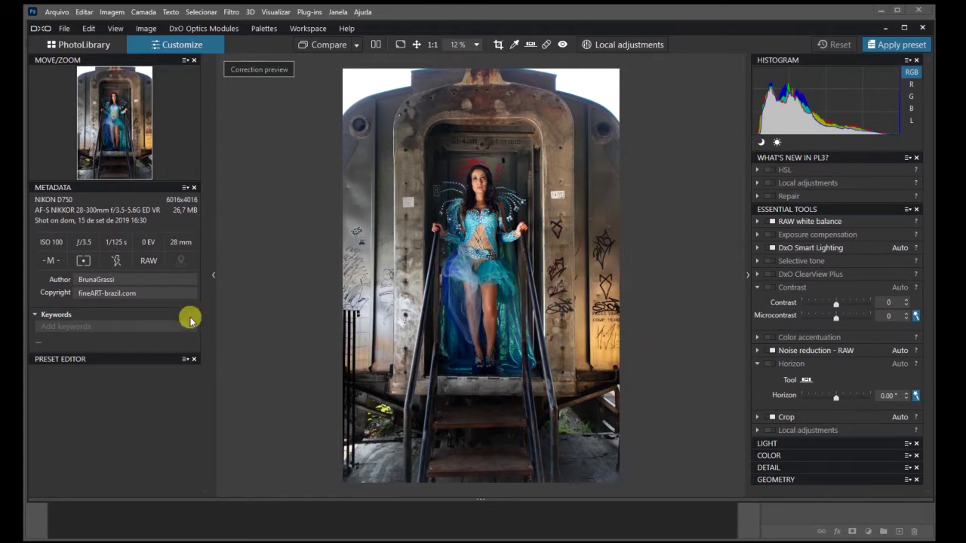
# Replace the photo's copyright metadata with the photographer's website address.
pyautogui.click(46, 294)
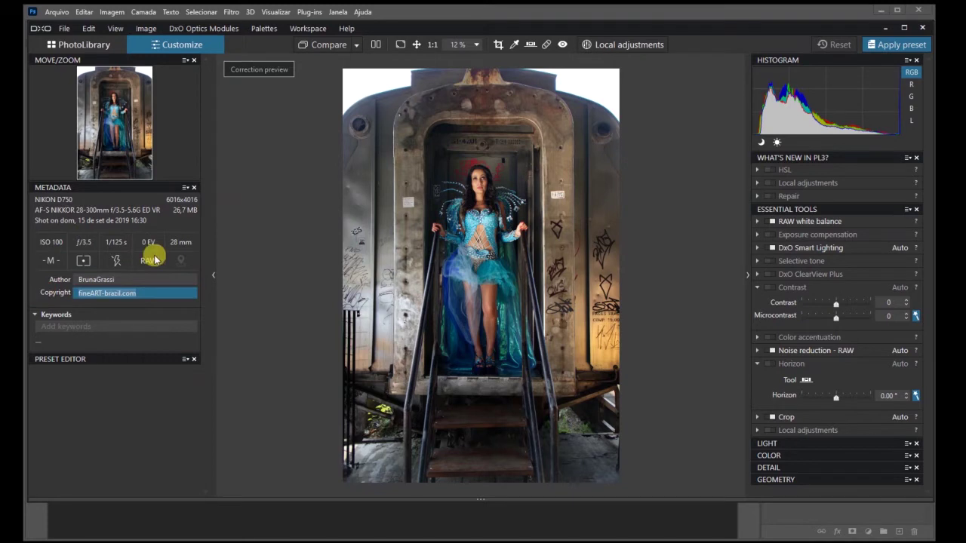
pyautogui.write('brunagrassi.com.br')
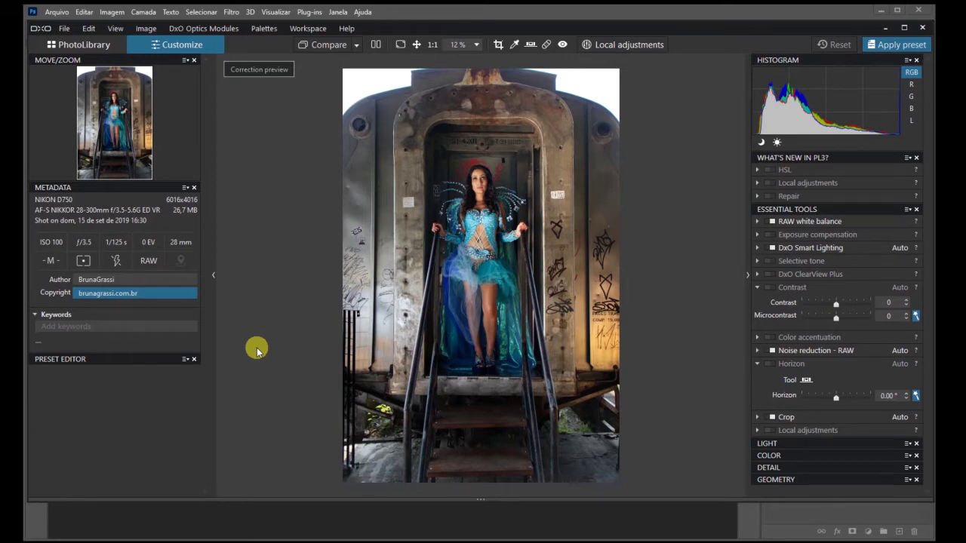
# Set the HSL saturation of the whole image to 13.
pyautogui.click(757, 169)
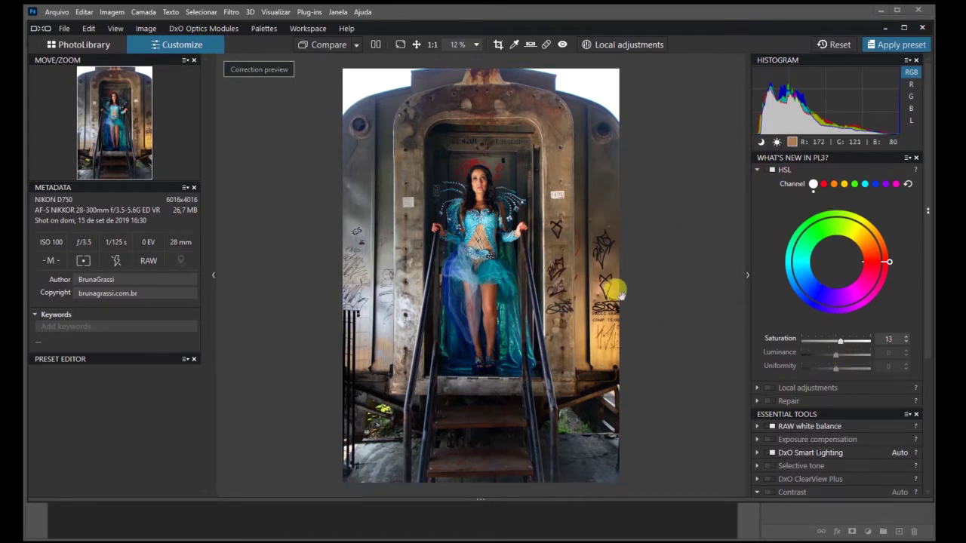
pyautogui.click(758, 169)
pyautogui.click(757, 185)
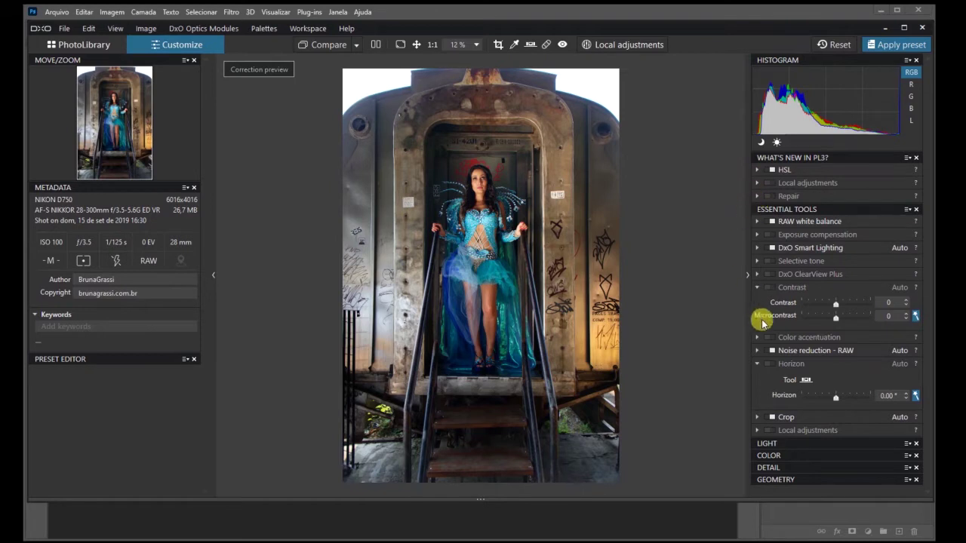
# Enable Contrast with contrast 4 and microcontrast 34, and compare the image side by side with the uncorrected version.
pyautogui.click(772, 287)
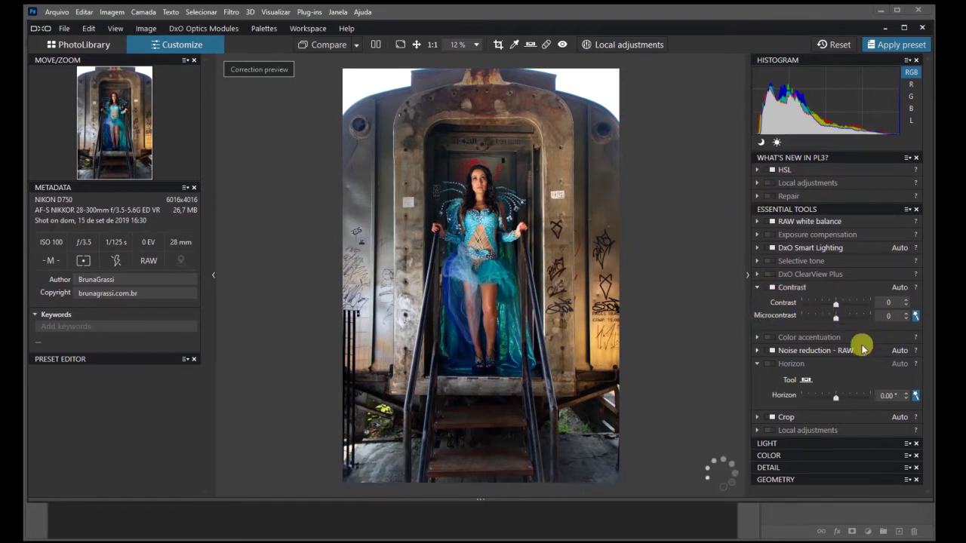
pyautogui.moveTo(838, 320)
pyautogui.mouseDown()
pyautogui.moveTo(853, 320)
pyautogui.moveTo(839, 304)
pyautogui.mouseUp()
pyautogui.click(759, 289)
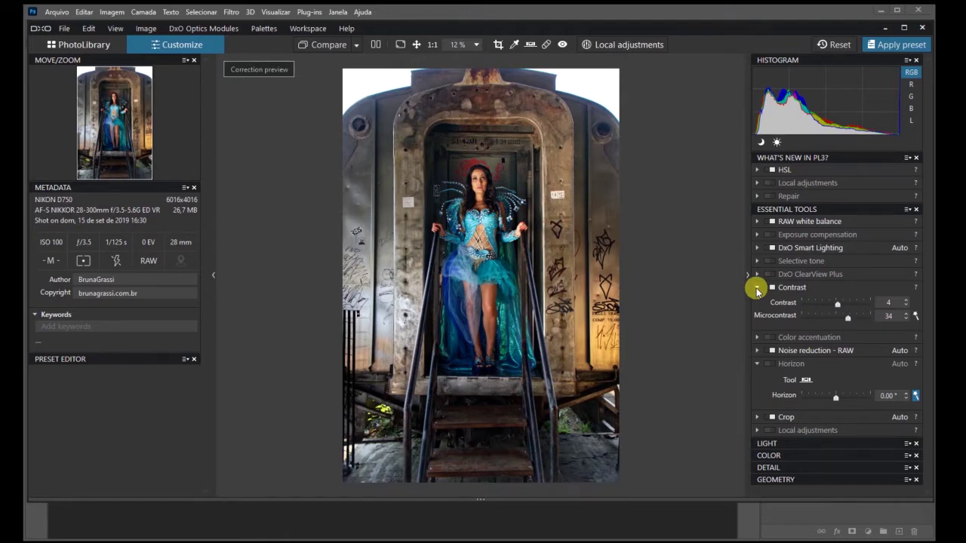
pyautogui.click(375, 46)
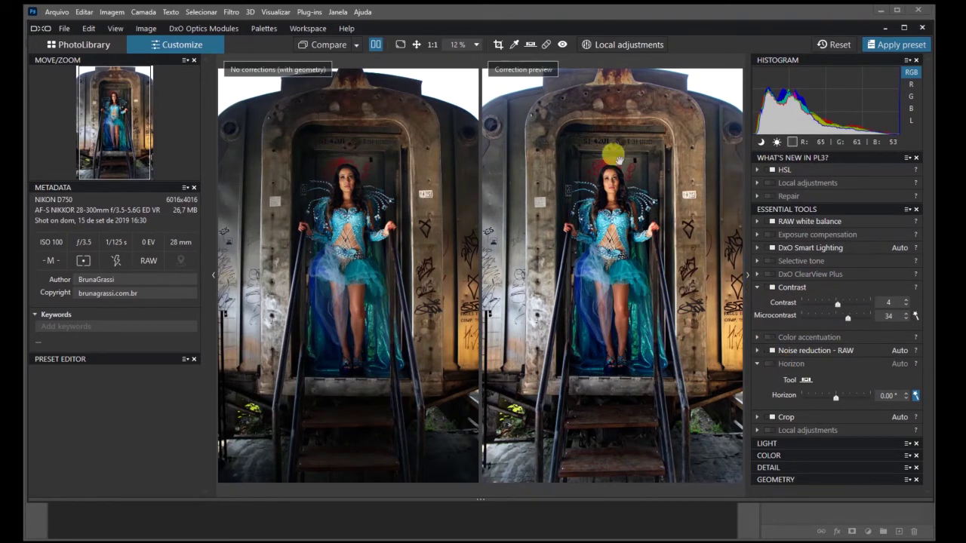
pyautogui.click(375, 45)
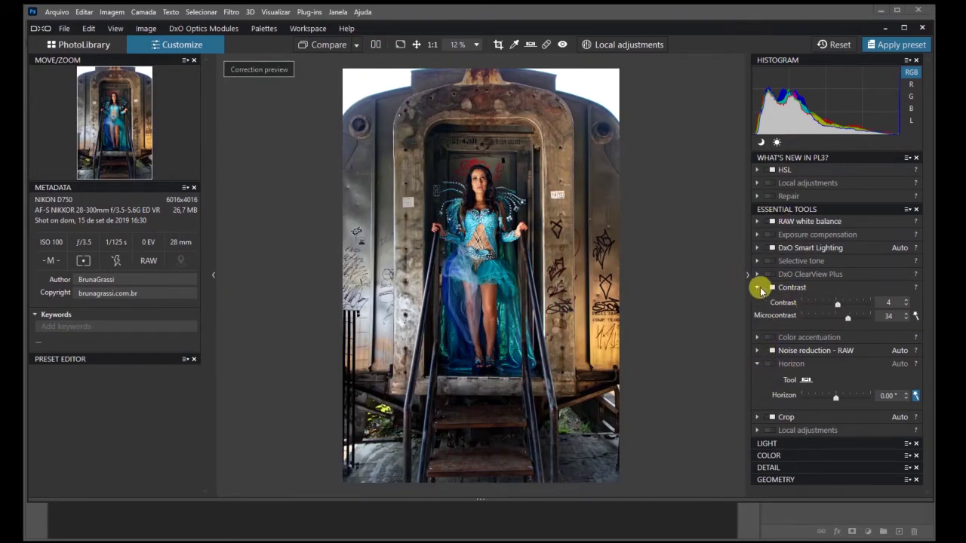
pyautogui.click(757, 288)
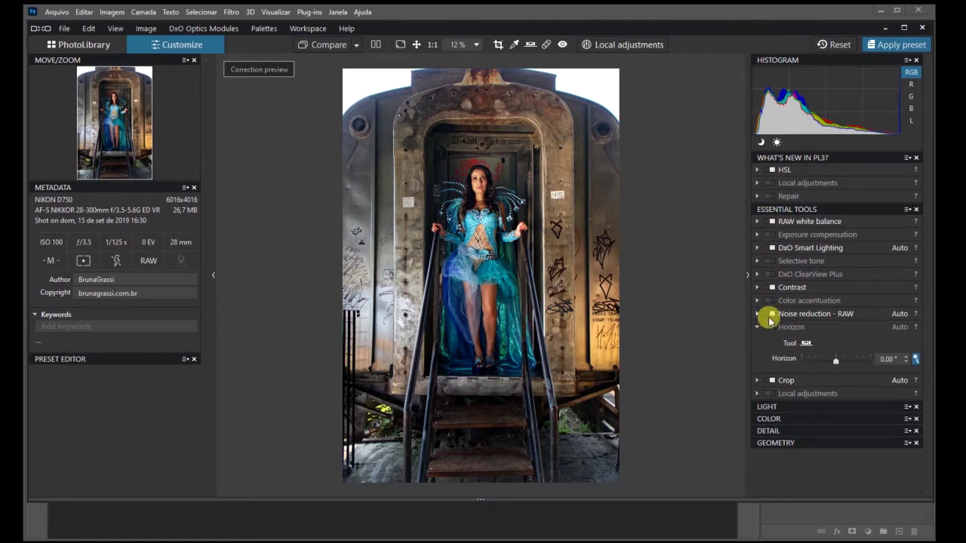
# Turn on DxO ClearView Plus for the photo and adjust its intensity.
pyautogui.click(757, 274)
pyautogui.moveTo(835, 290); pyautogui.dragTo(839, 293)
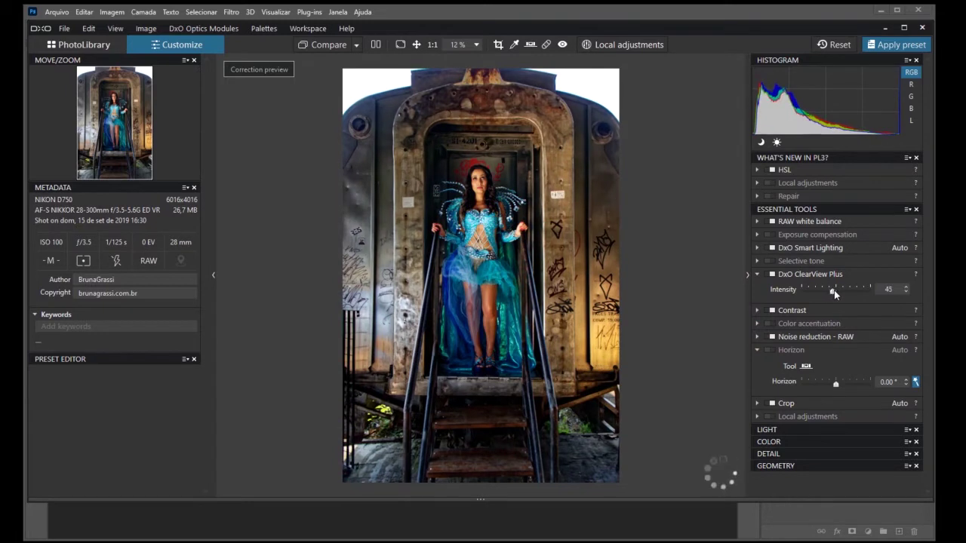
pyautogui.click(758, 274)
# Shift the RAW white balance of the photo toward a cooler colour temperature.
pyautogui.click(758, 221)
pyautogui.moveTo(820, 270); pyautogui.dragTo(821, 273)
pyautogui.click(757, 220)
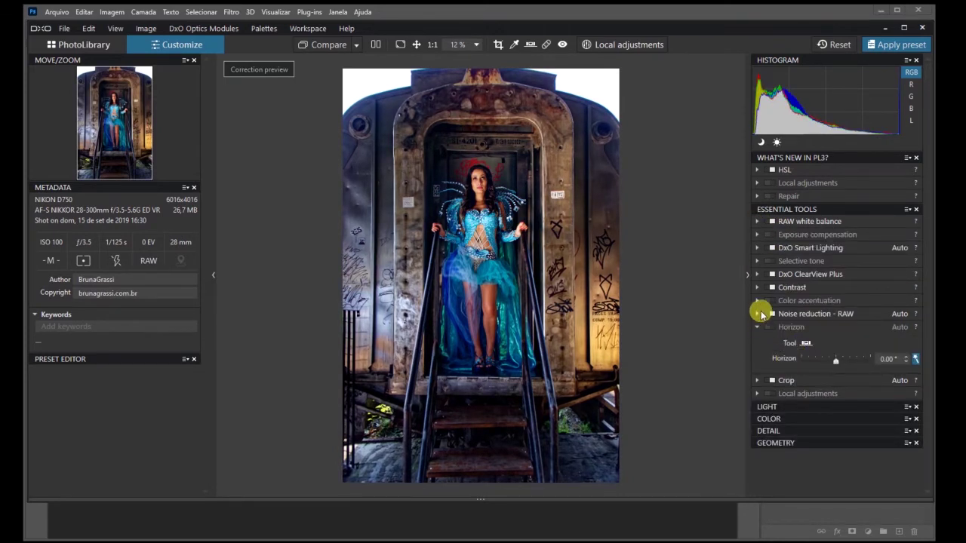
# Fine-tune the RAW noise reduction manually instead of leaving it on automatic.
pyautogui.click(757, 314)
pyautogui.moveTo(829, 439); pyautogui.dragTo(831, 439)
pyautogui.click(758, 314)
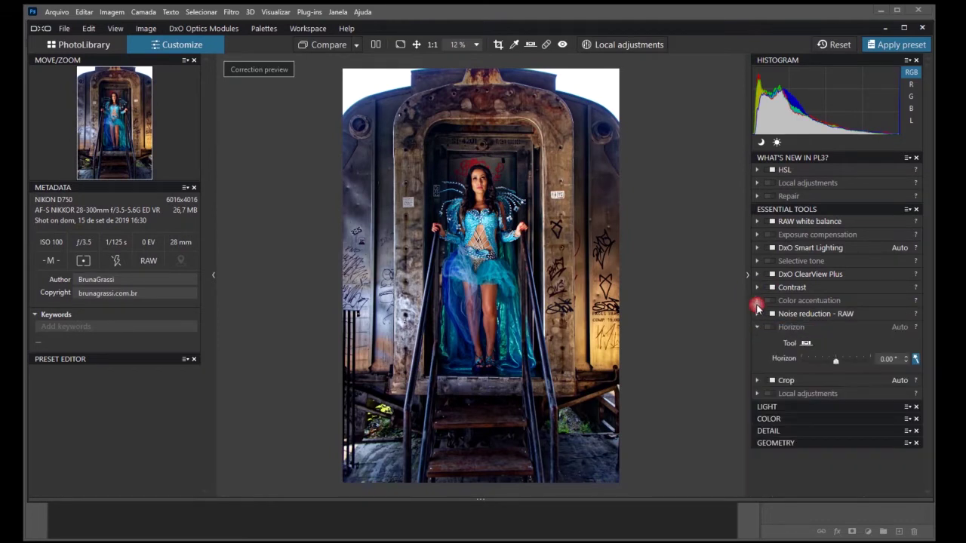
# Set the HSL saturation of all channels to 6 and compare the result side by side with the uncorrected image.
pyautogui.click(758, 287)
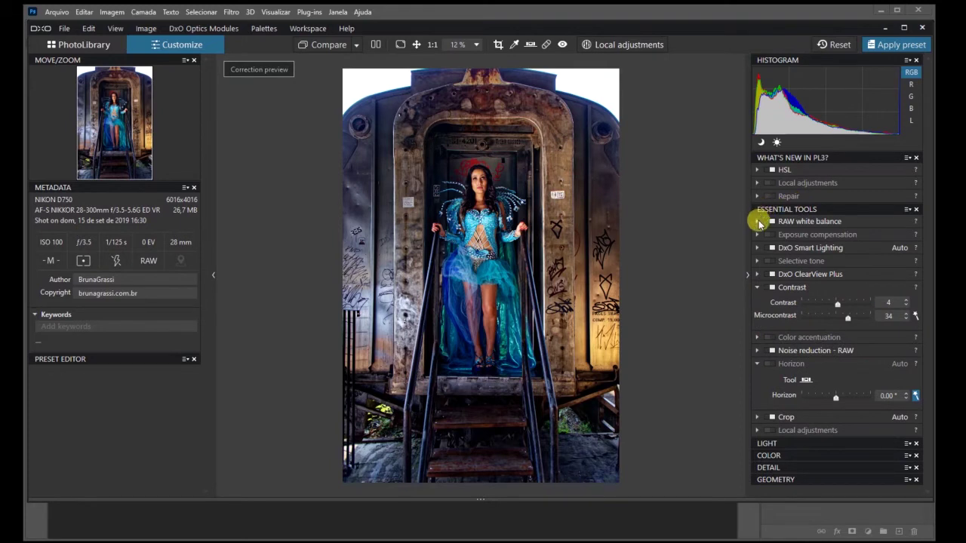
pyautogui.click(758, 175)
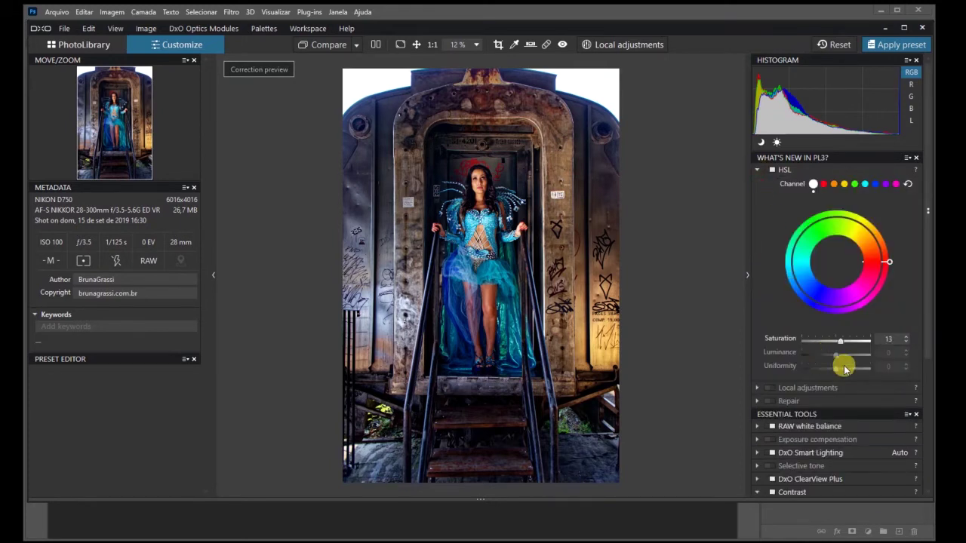
pyautogui.moveTo(840, 341); pyautogui.dragTo(838, 343)
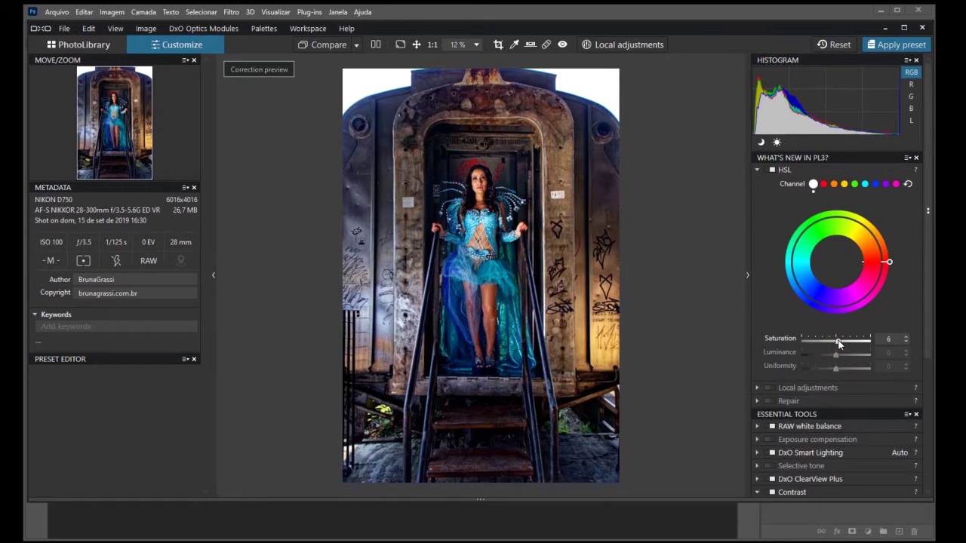
pyautogui.click(757, 170)
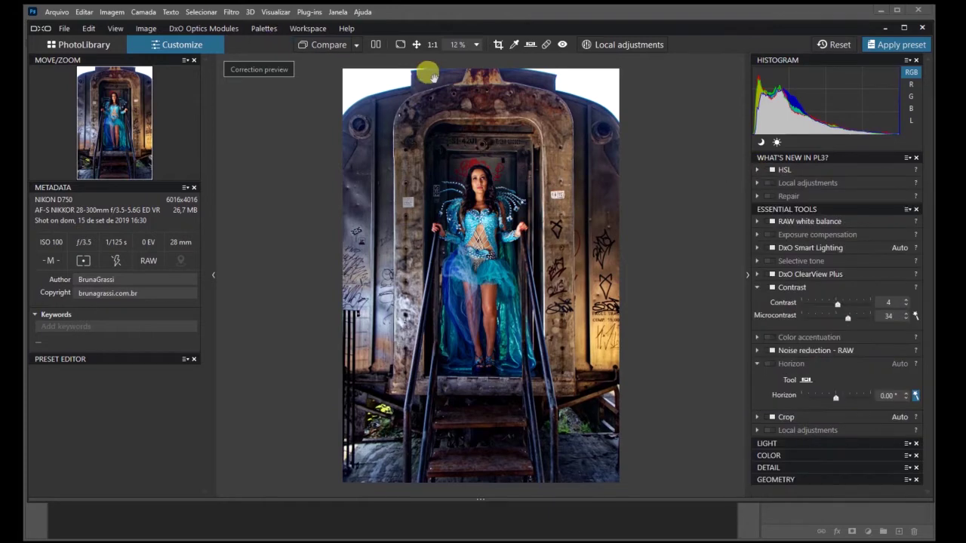
pyautogui.click(376, 46)
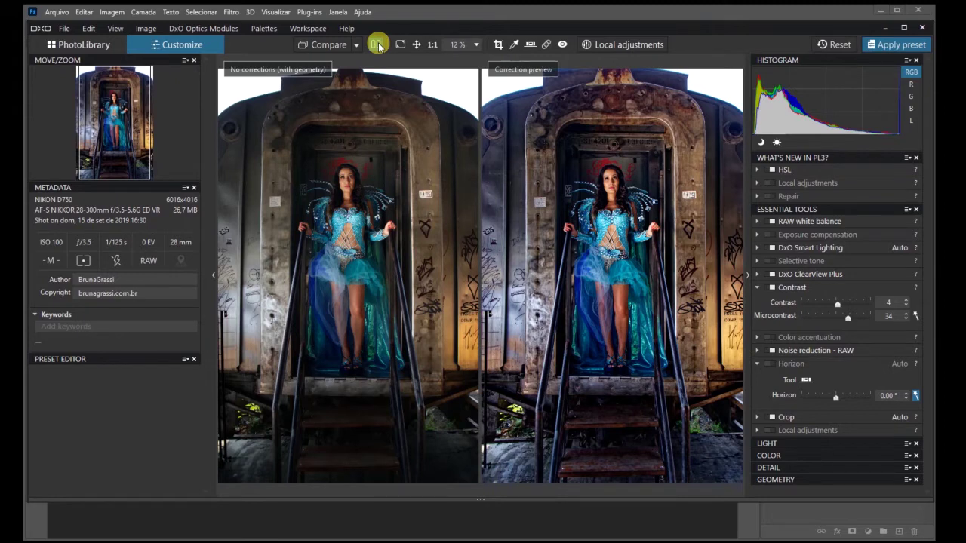
pyautogui.click(376, 45)
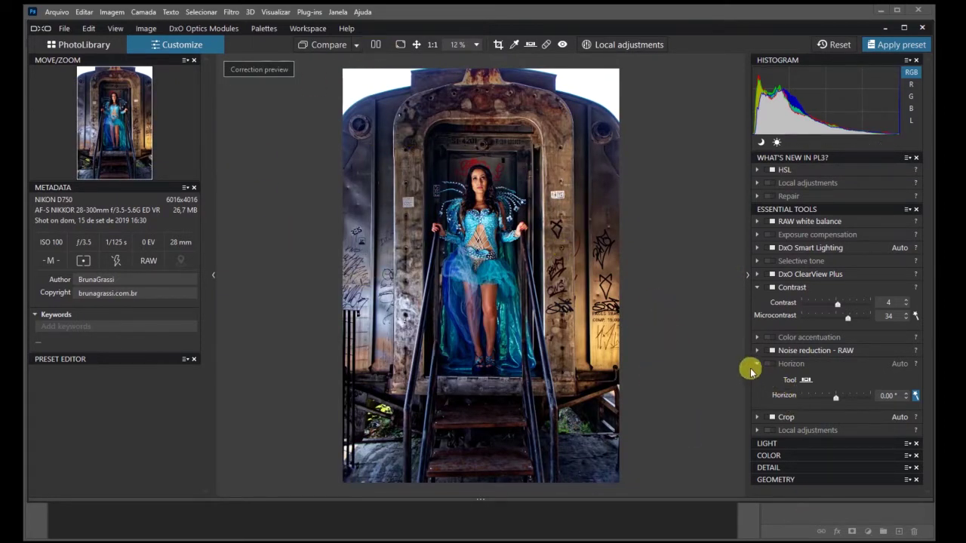
# Place the horizon reference line along the platform edge at the model's feet and apply the horizon correction.
pyautogui.click(802, 380)
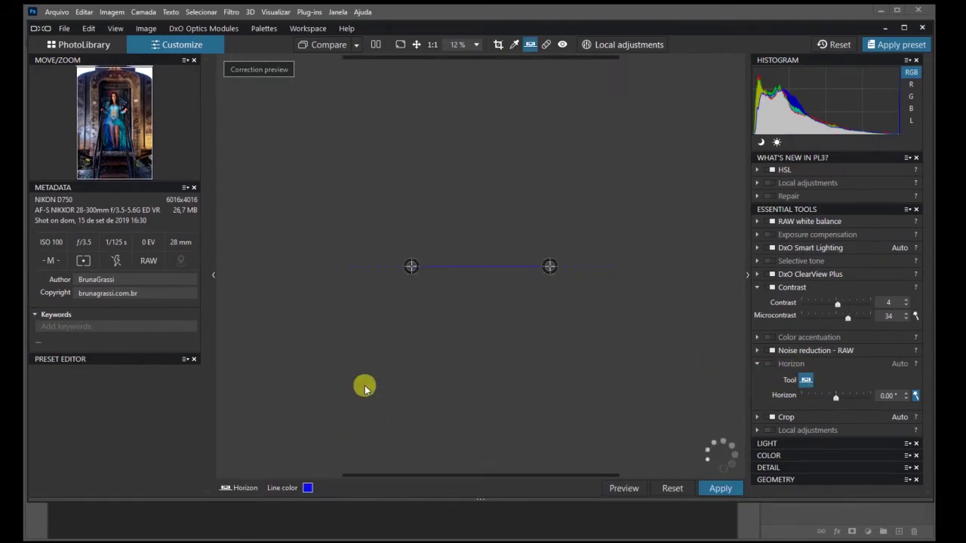
pyautogui.moveTo(489, 267); pyautogui.dragTo(493, 375)
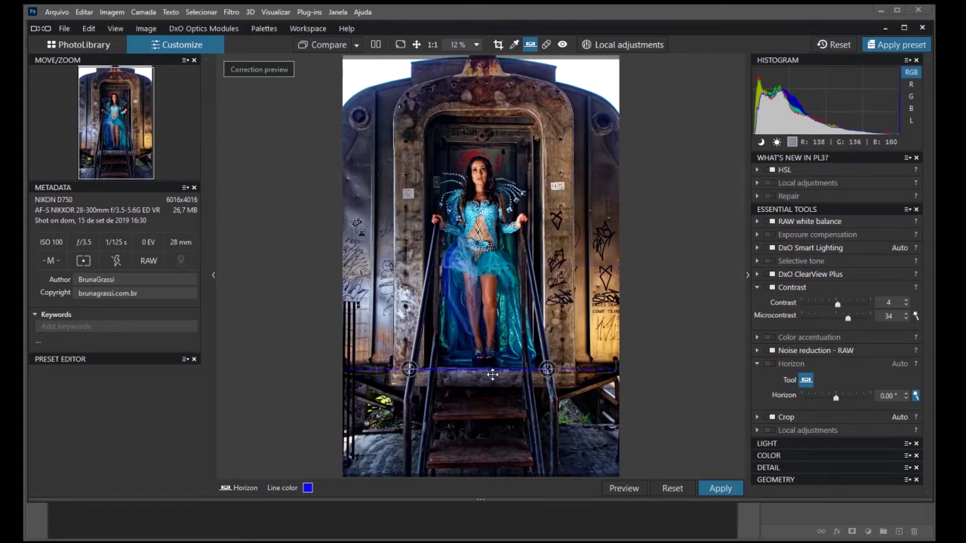
pyautogui.click(719, 489)
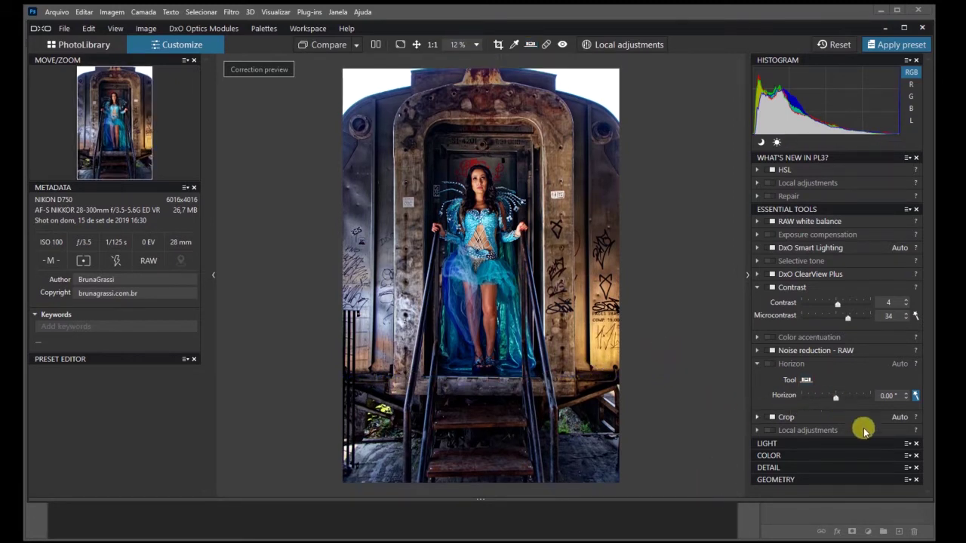
pyautogui.click(757, 363)
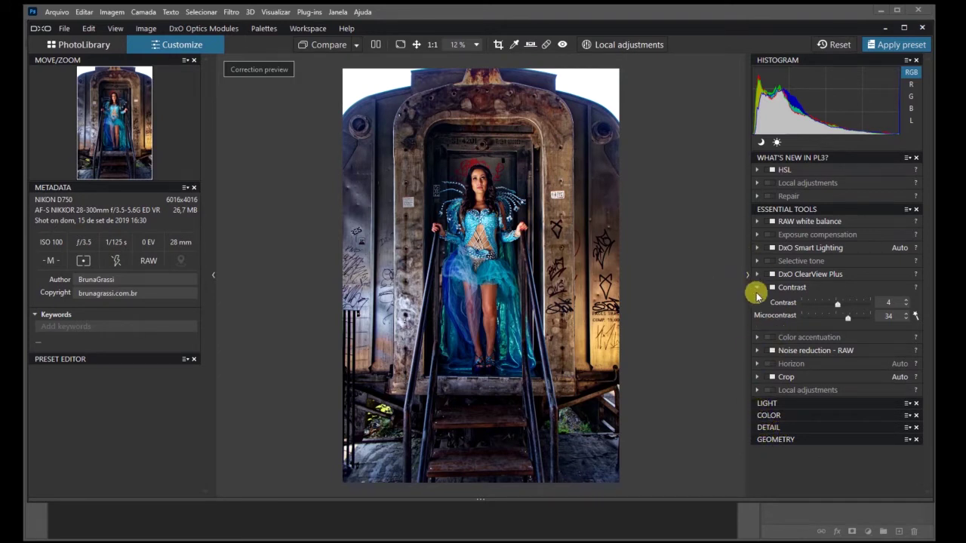
# Set the manual exposure compensation to 0.10 in the Light tools.
pyautogui.click(757, 289)
pyautogui.click(806, 366)
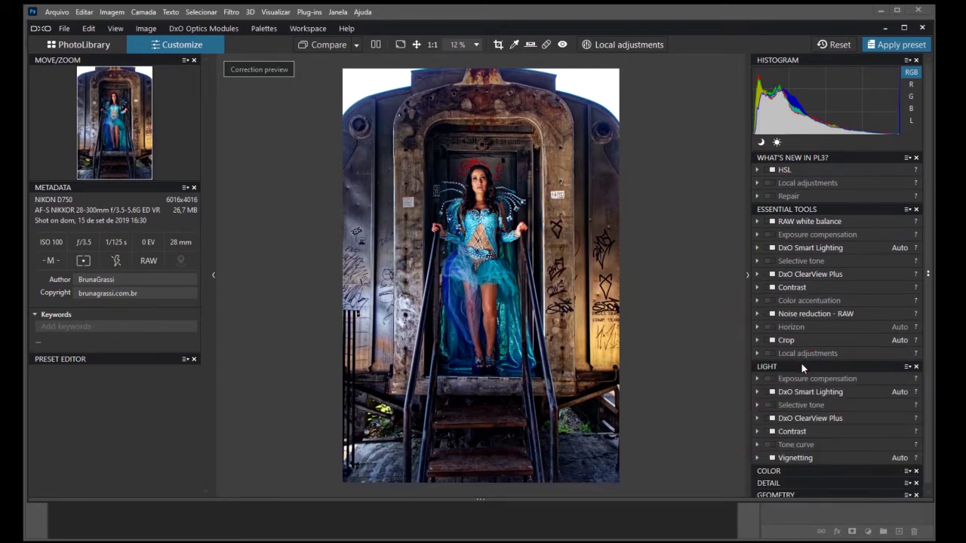
pyautogui.click(757, 378)
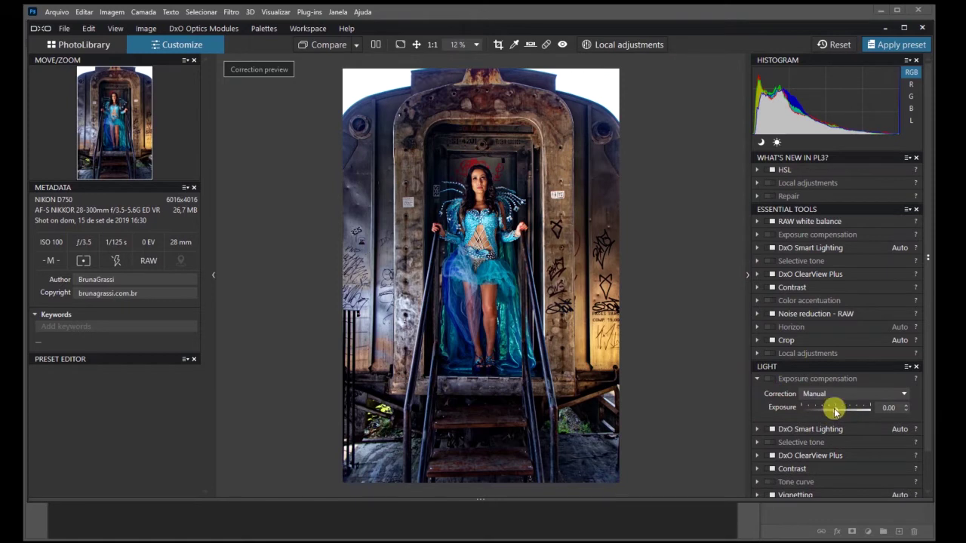
pyautogui.moveTo(836, 411); pyautogui.dragTo(837, 410)
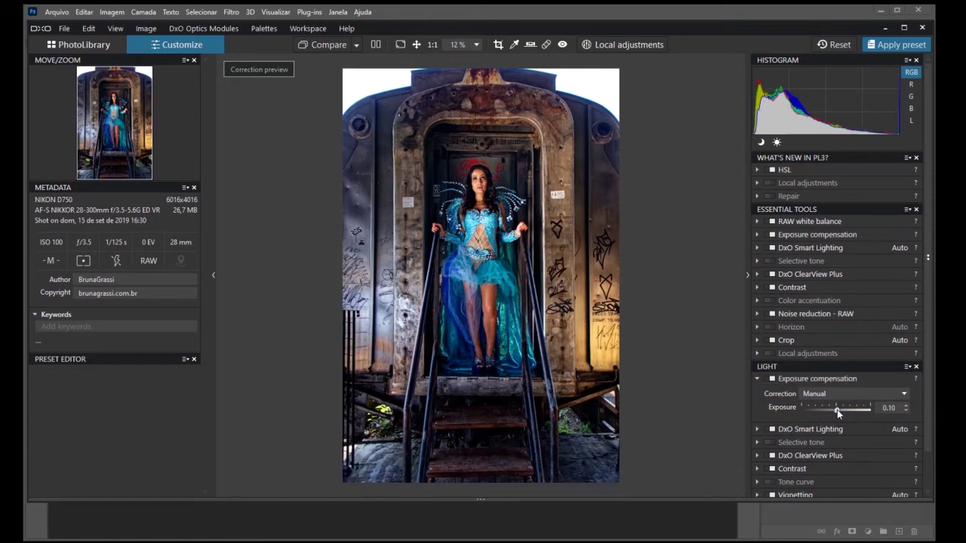
pyautogui.click(758, 380)
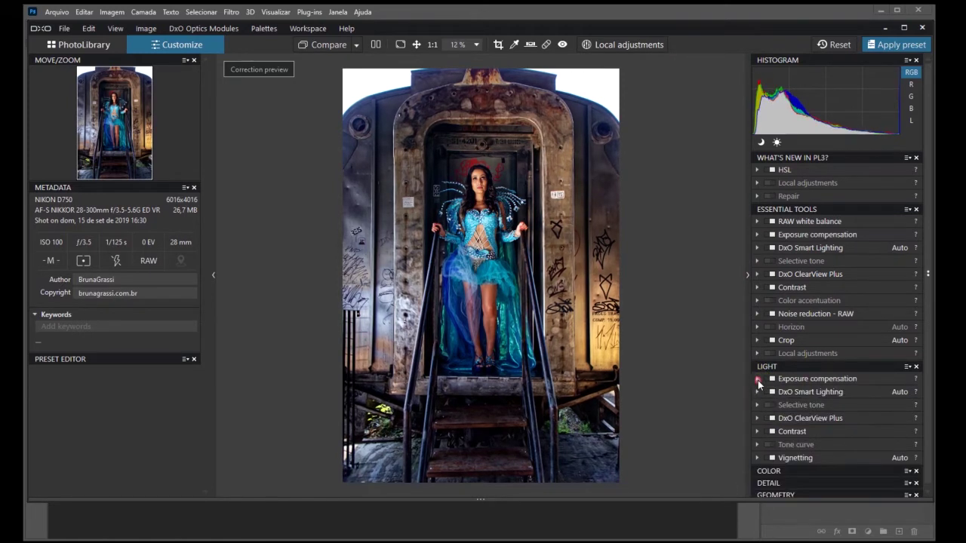
# Set DxO Smart Lighting to a custom intensity of 27 in uniform mode.
pyautogui.click(757, 392)
pyautogui.moveTo(820, 436); pyautogui.dragTo(820, 439)
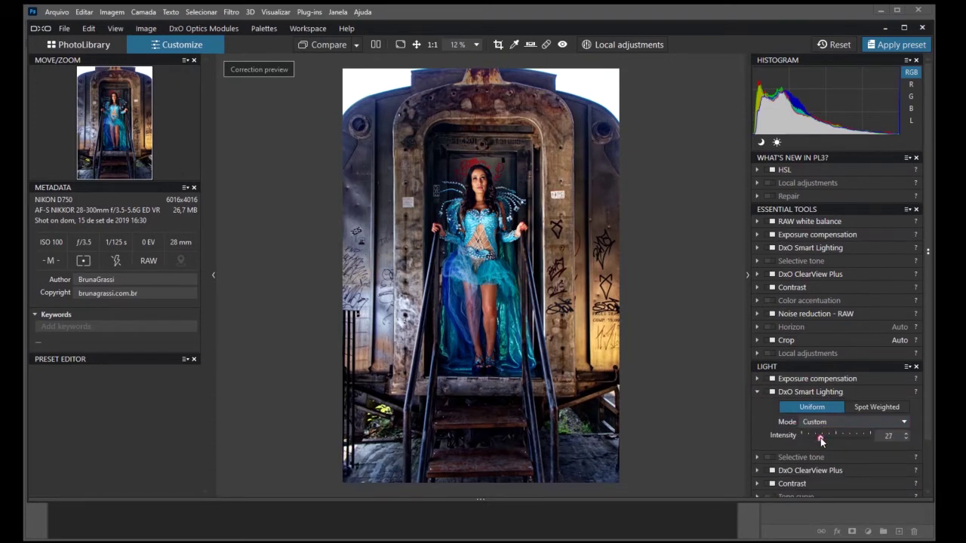
pyautogui.click(821, 437)
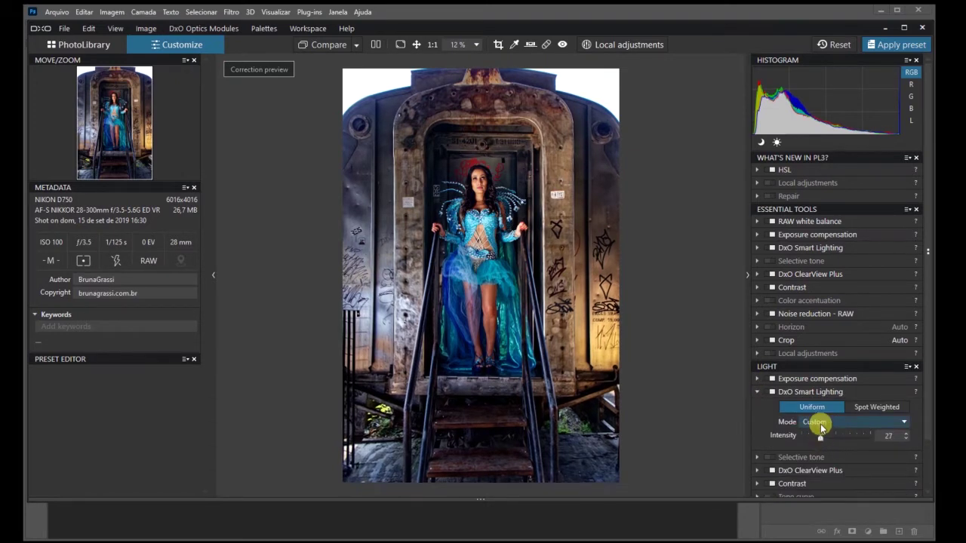
pyautogui.click(815, 422)
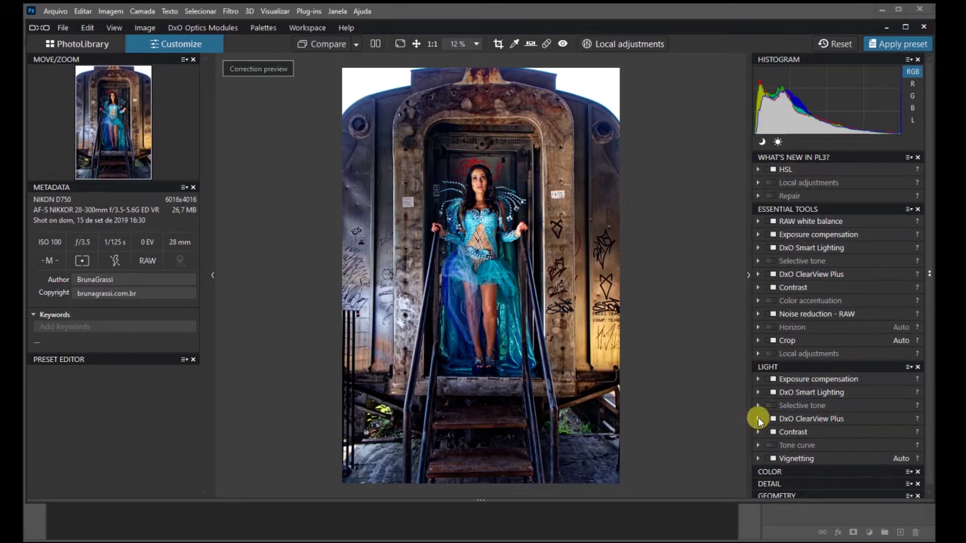
# Set the DxO ClearView Plus intensity to 54.
pyautogui.click(758, 421)
pyautogui.moveTo(839, 436); pyautogui.dragTo(841, 436)
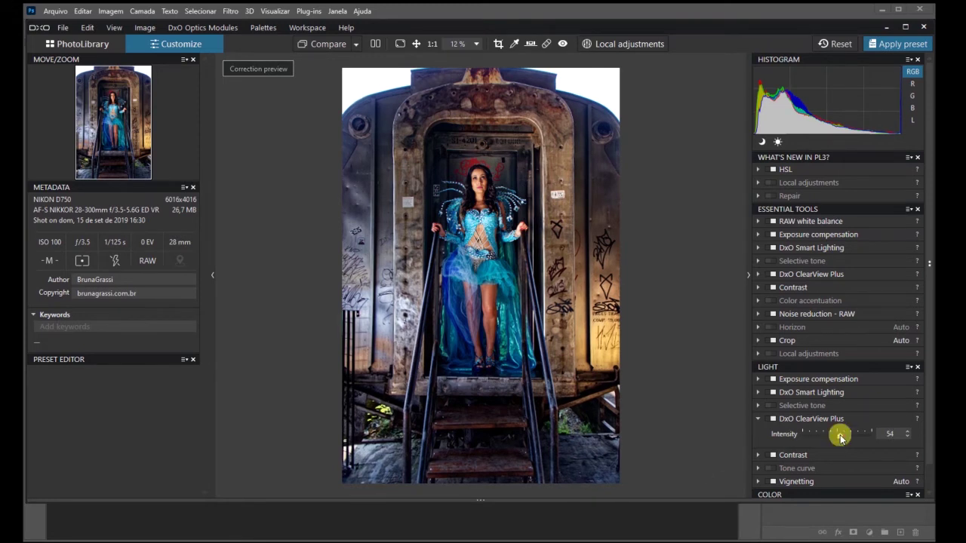
pyautogui.click(757, 418)
# Review the contrast and microcontrast settings in the Light tools.
pyautogui.click(759, 432)
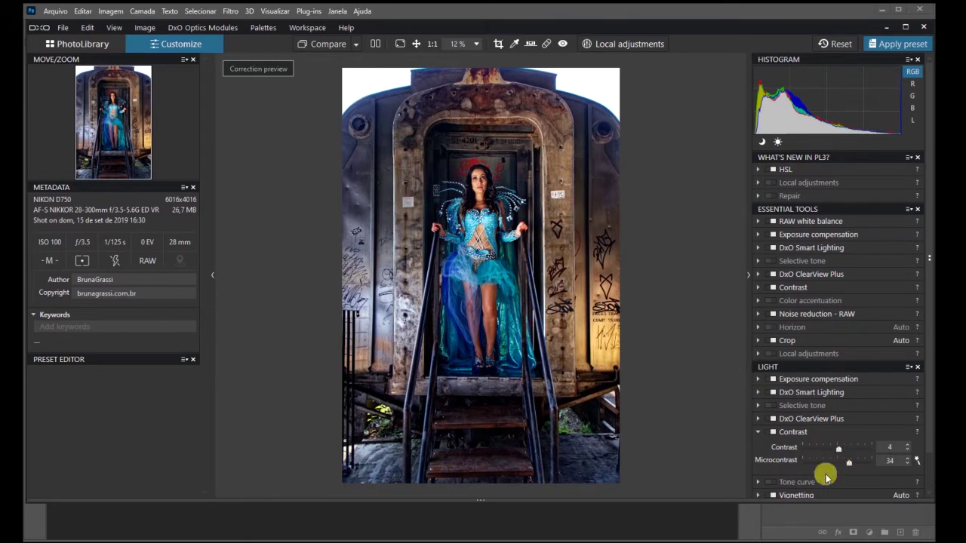
pyautogui.click(758, 431)
pyautogui.scroll(-1, 758, 450)
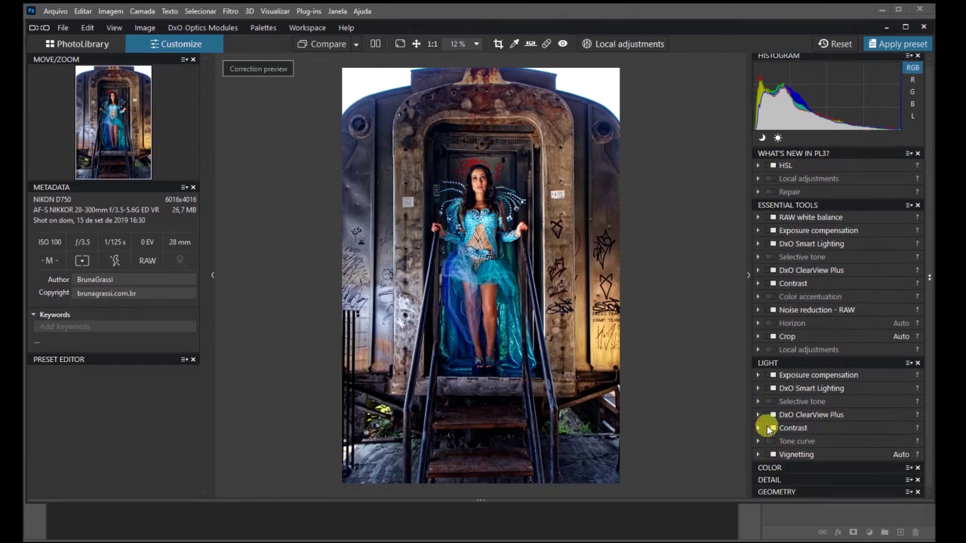
pyautogui.click(758, 428)
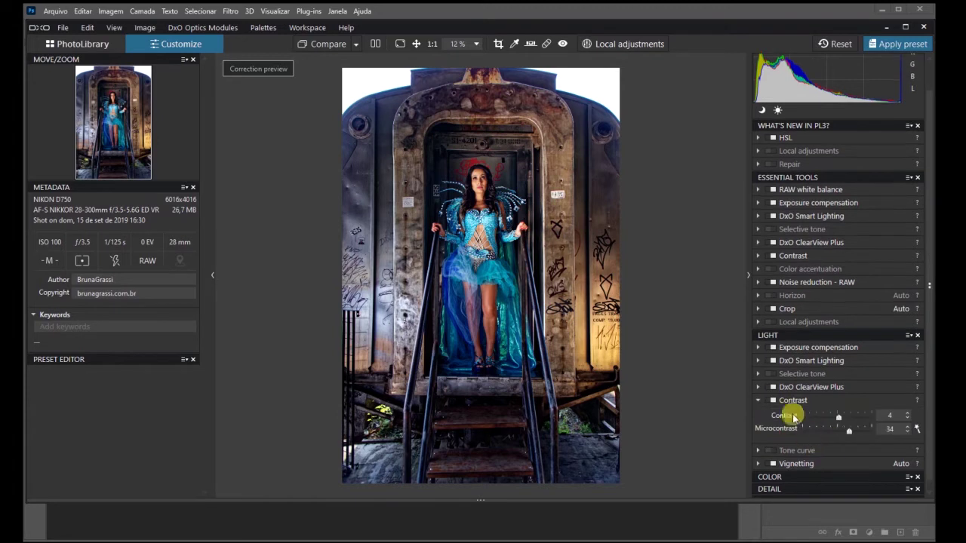
# Collapse the Contrast settings and close the What's New in PL3, Essential Tools and Light palettes.
pyautogui.click(759, 397)
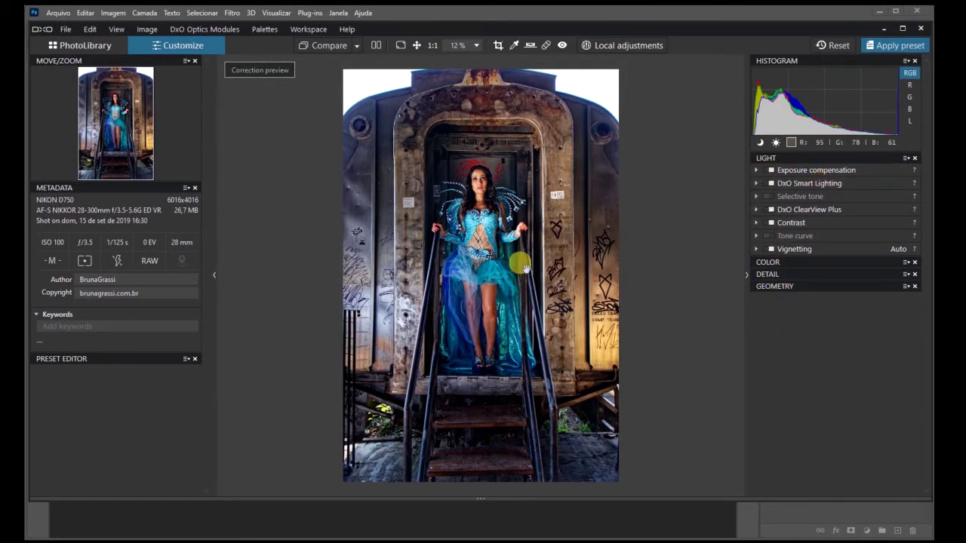
pyautogui.click(914, 158)
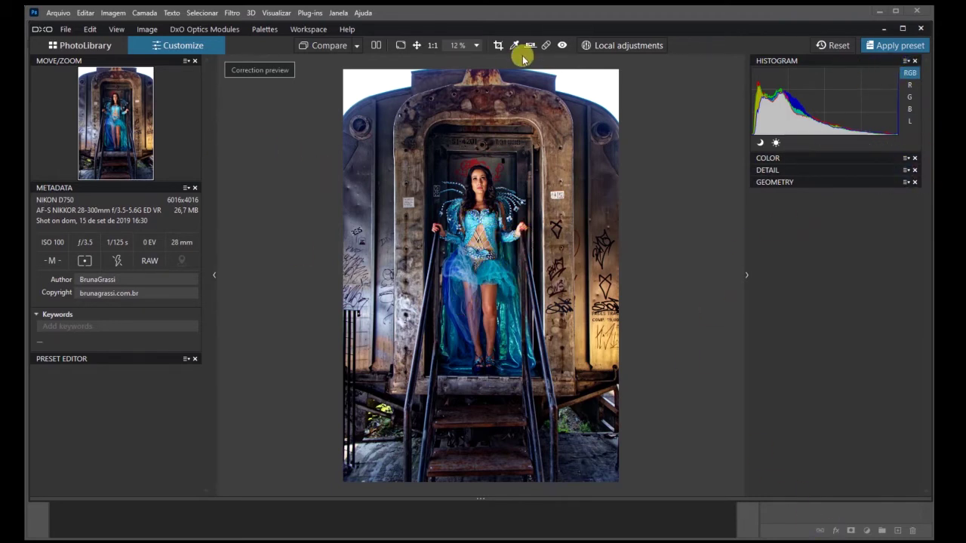
# Place a Local adjustments control point on the model's legs and check the edit in the side-by-side comparison.
pyautogui.click(642, 45)
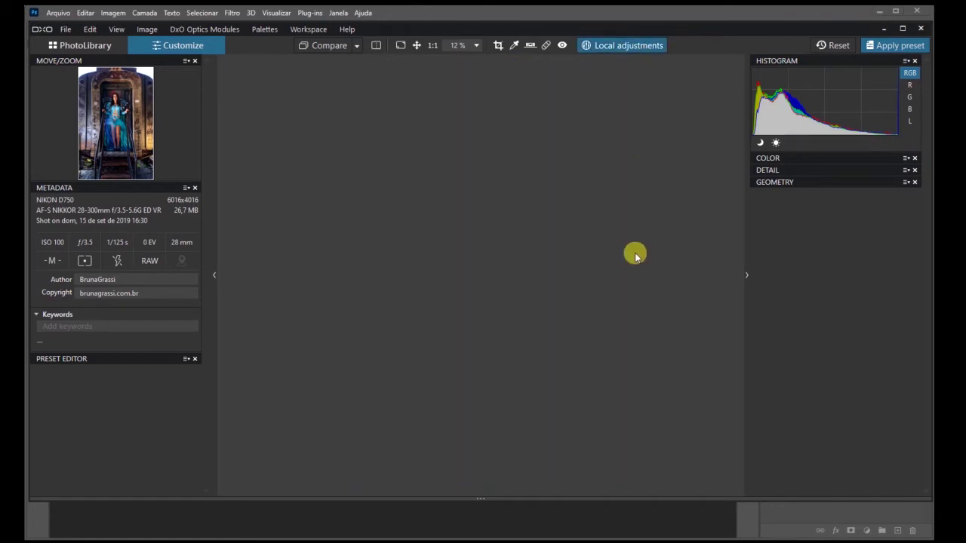
pyautogui.click(491, 307)
pyautogui.moveTo(566, 326)
pyautogui.mouseDown()
pyautogui.moveTo(566, 361)
pyautogui.moveTo(566, 342)
pyautogui.mouseUp()
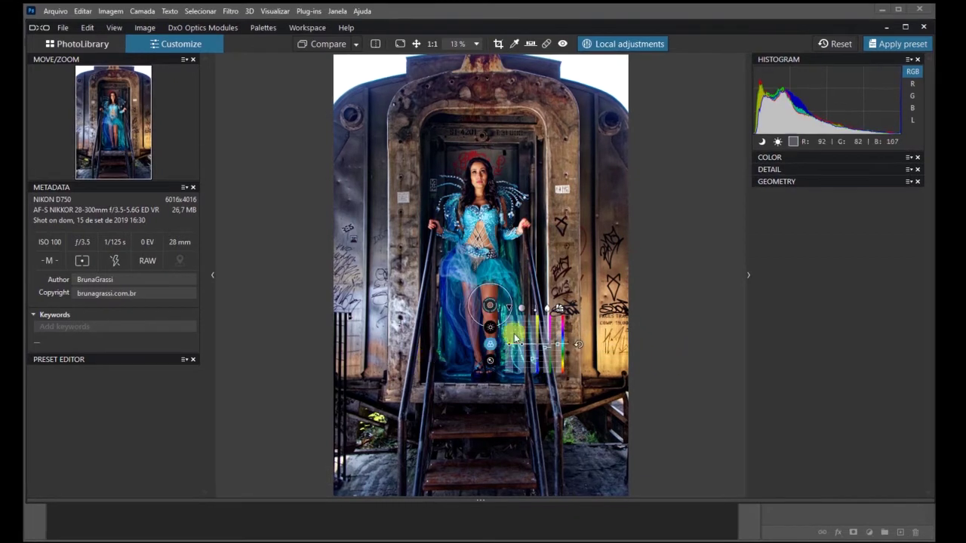
pyautogui.click(376, 43)
pyautogui.click(376, 44)
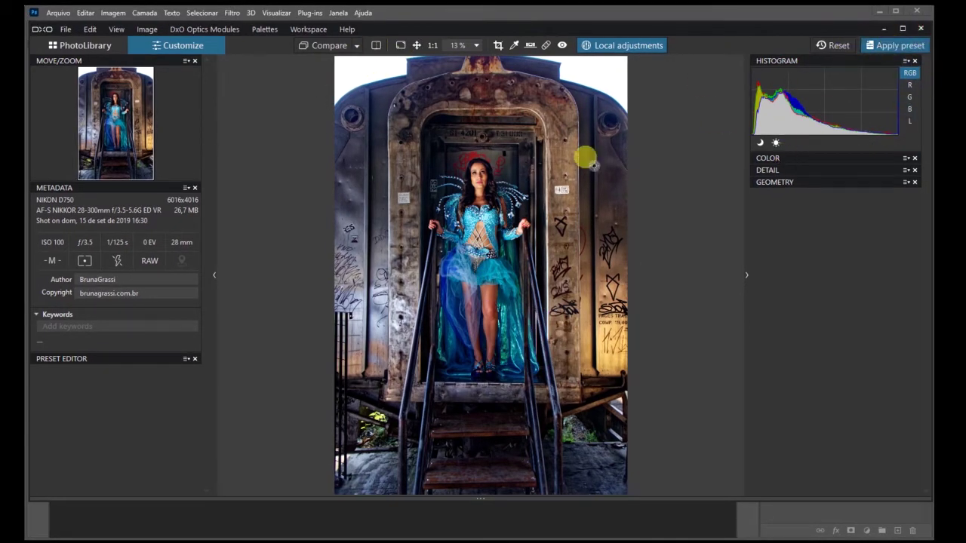
# Export the image to Adobe Photoshop 2021 as a quality 100 JPEG and open it using its embedded colour profile.
pyautogui.click(67, 29)
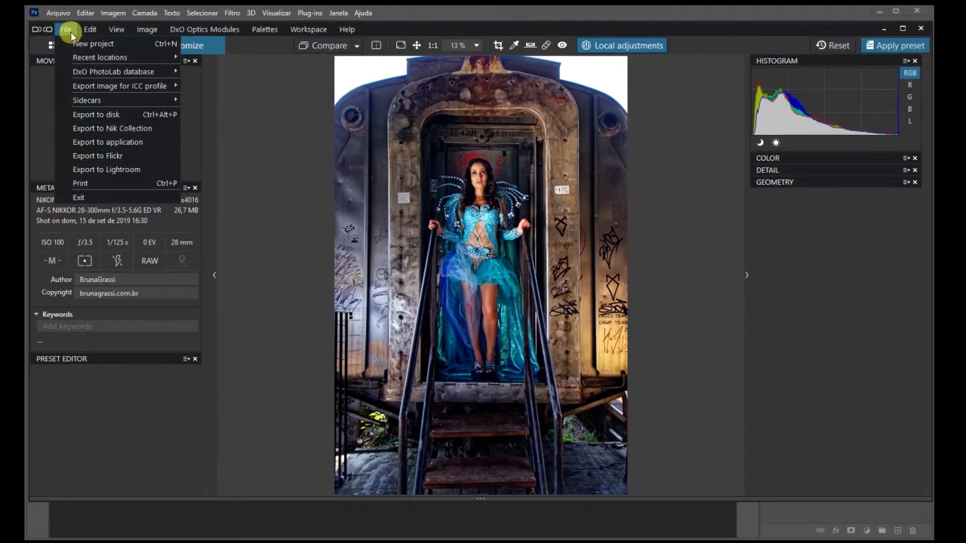
pyautogui.click(127, 149)
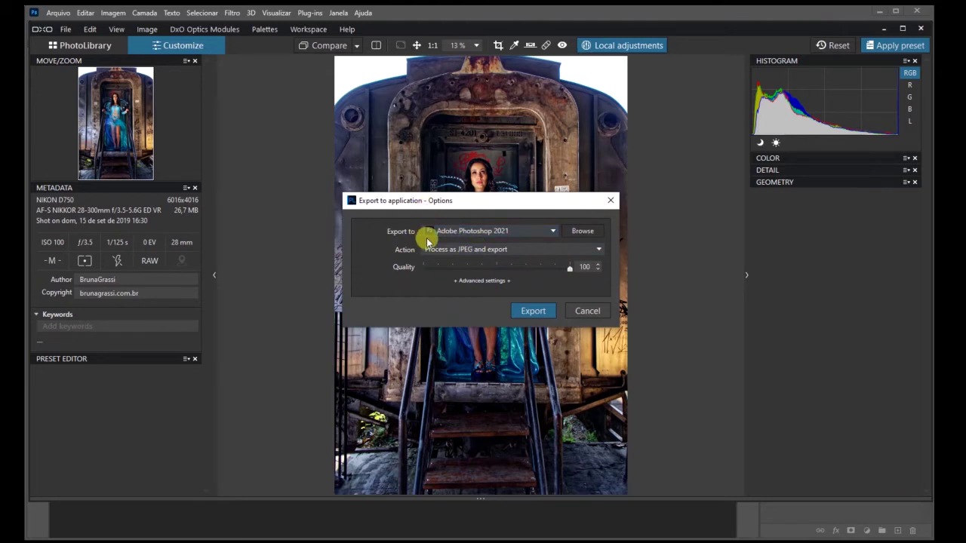
pyautogui.click(547, 311)
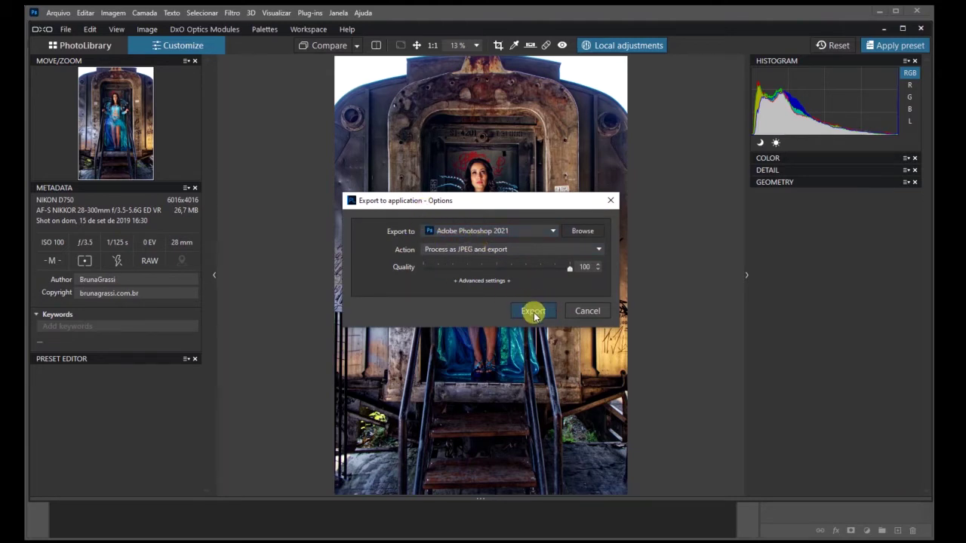
pyautogui.click(535, 312)
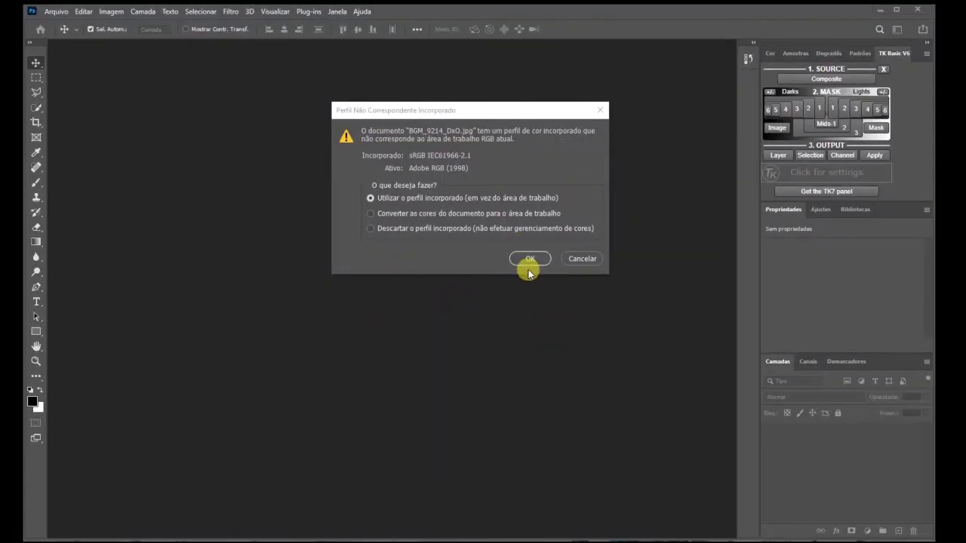
pyautogui.click(529, 261)
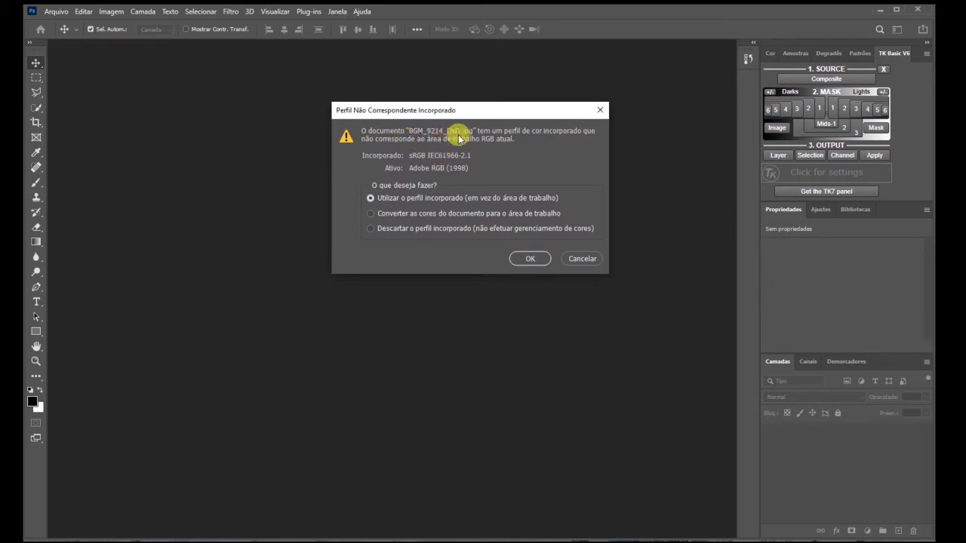
pyautogui.click(529, 258)
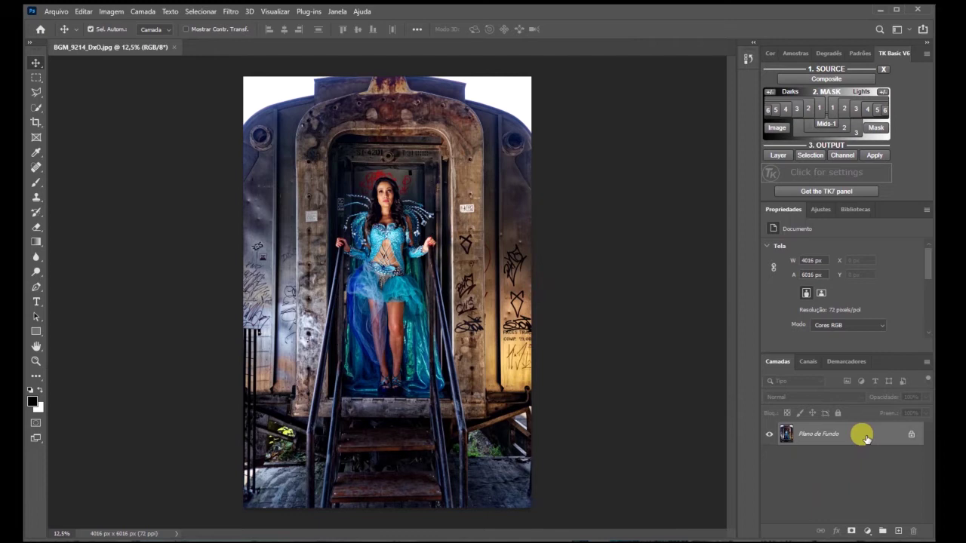
# Duplicate the background layer and open the Camera Raw filter on the copy.
pyautogui.hotkey('ctrl', 'j')
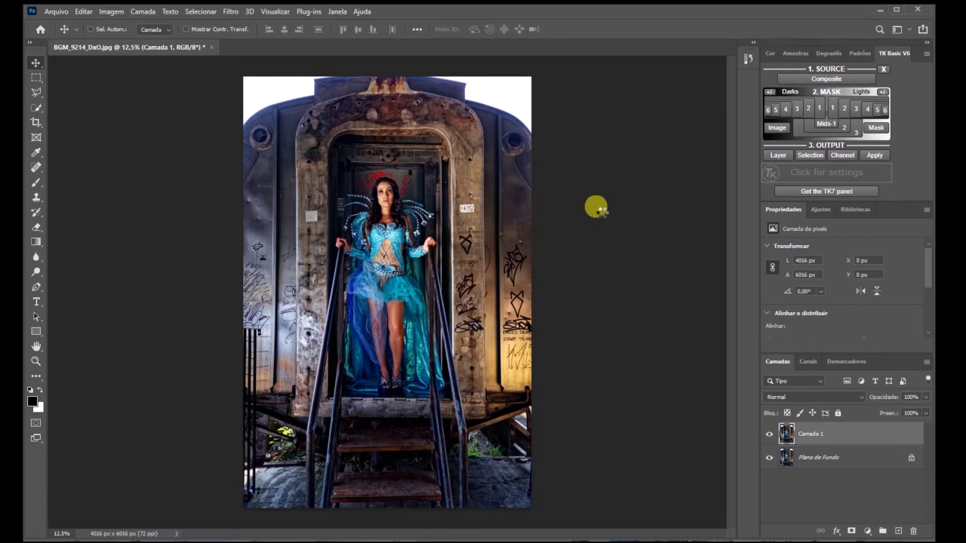
pyautogui.hotkey('shift', 'ctrl', 'a')
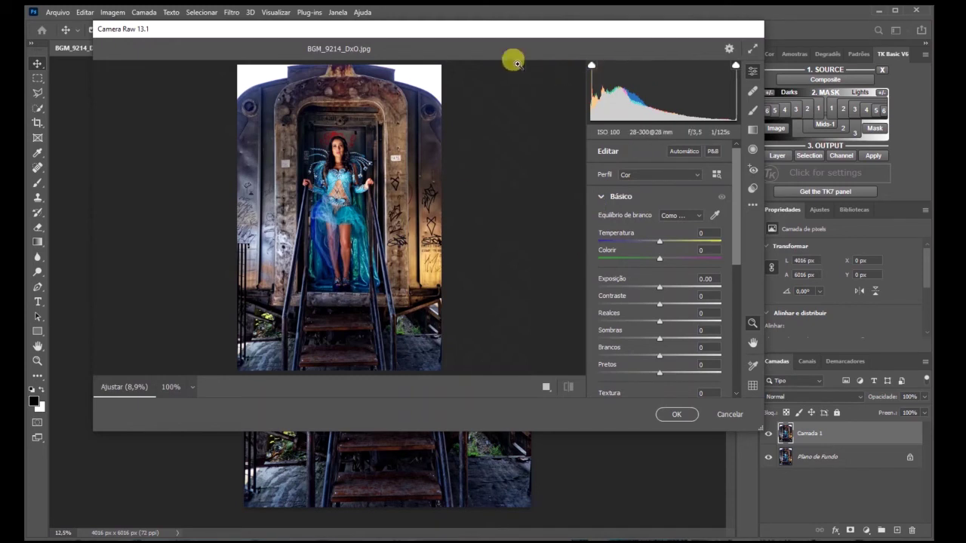
pyautogui.moveTo(514, 28); pyautogui.dragTo(526, 66)
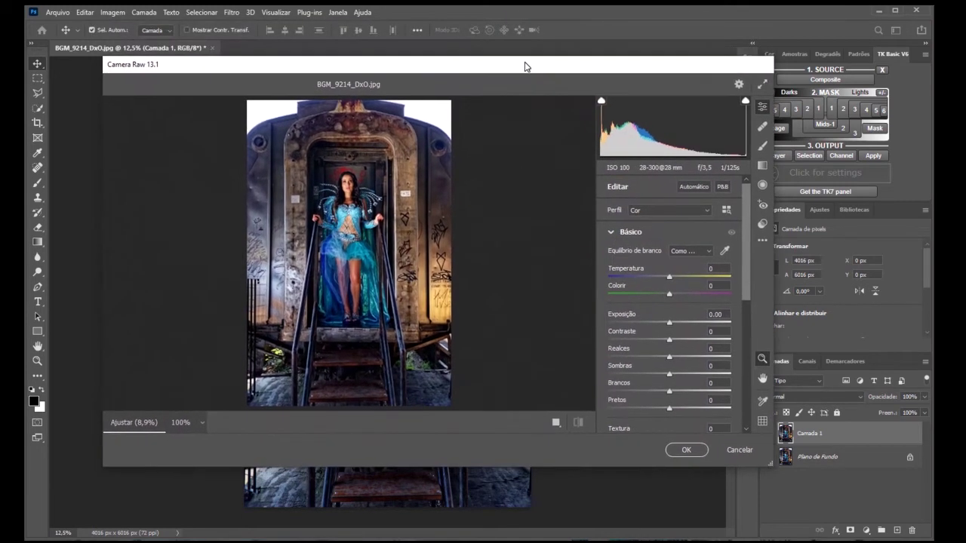
# Set Sombras to +16 and Pretos to +17 in the Camera Raw basic adjustments.
pyautogui.click(674, 380)
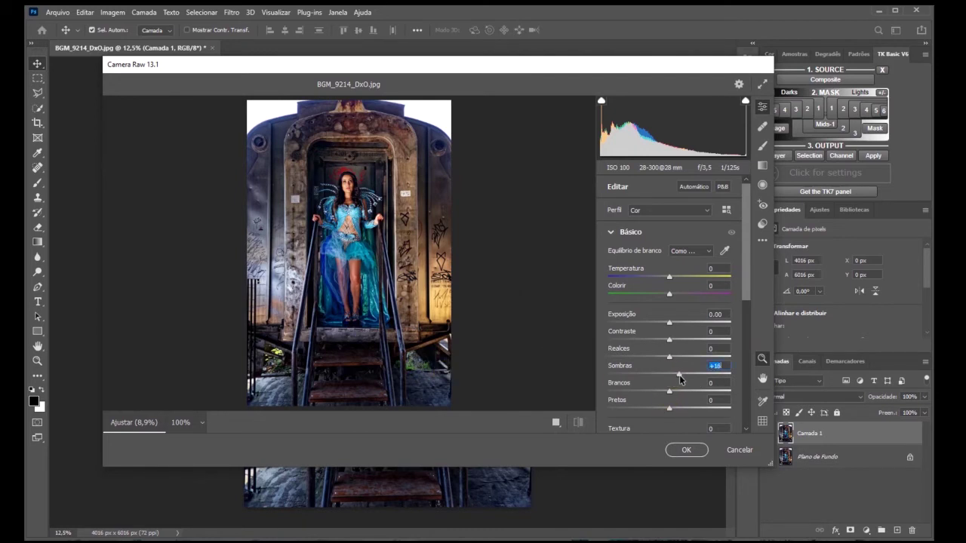
pyautogui.moveTo(669, 408); pyautogui.dragTo(669, 413)
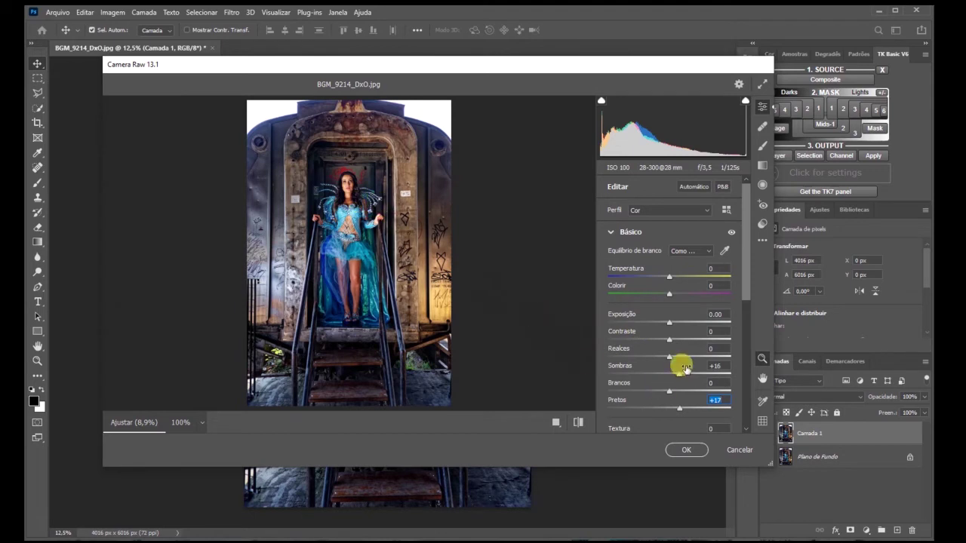
pyautogui.scroll(-5, 682, 366)
pyautogui.scroll(5, 682, 366)
# Add two points to the tone curve, one in the lower midtones and one at input 47, output 52.
pyautogui.scroll(-5, 681, 366)
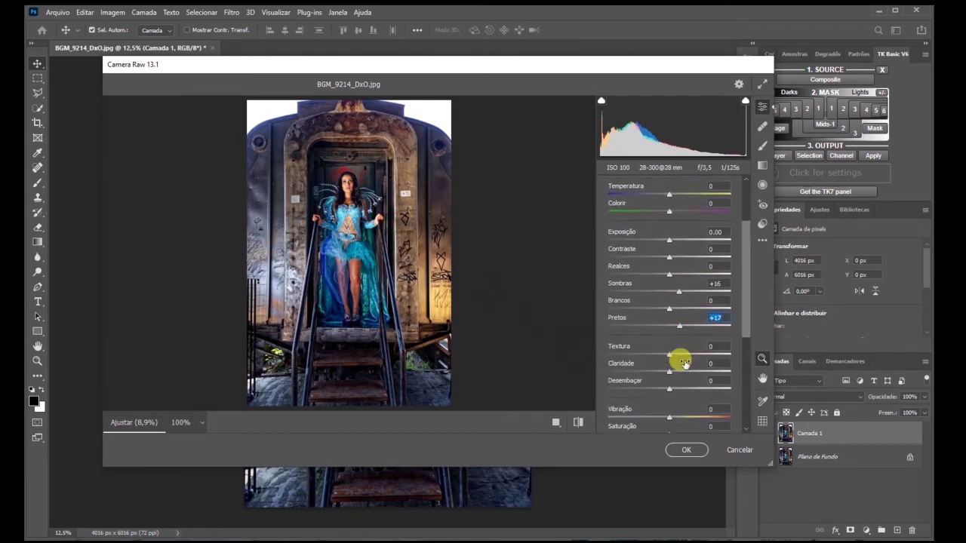
pyautogui.click(612, 319)
pyautogui.click(650, 322)
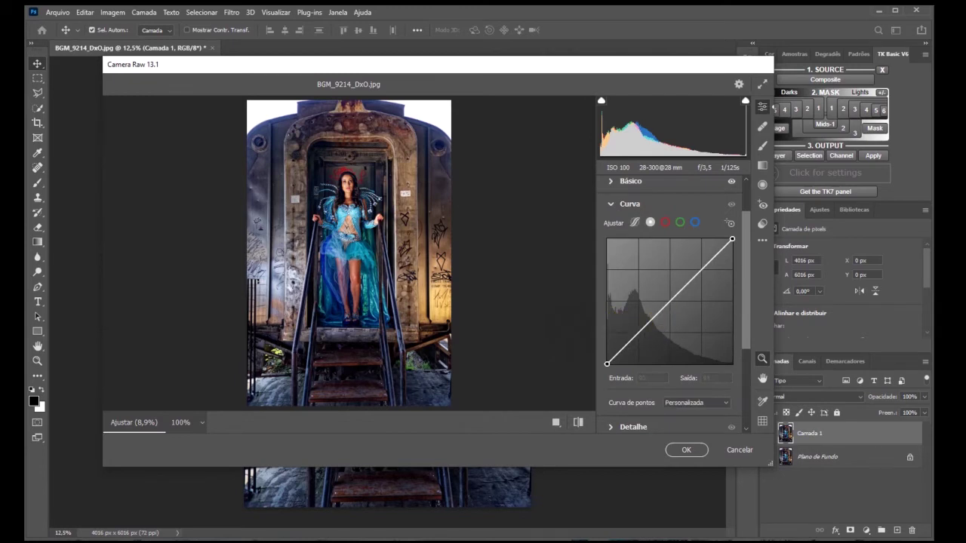
pyautogui.moveTo(651, 322); pyautogui.dragTo(630, 338)
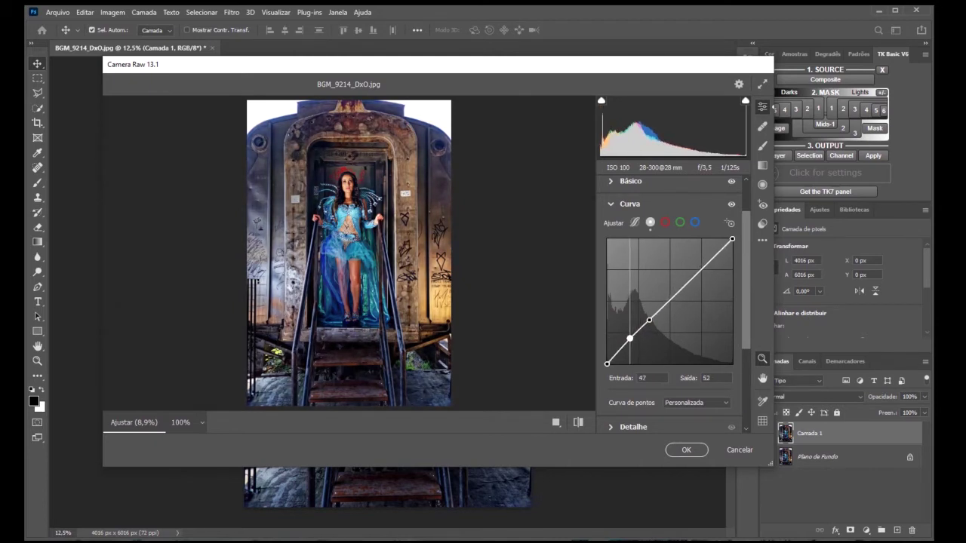
pyautogui.click(611, 204)
# Set Realces to -18, Exposição to +0.10 and Temperatura to -3 in the Básico settings.
pyautogui.click(614, 231)
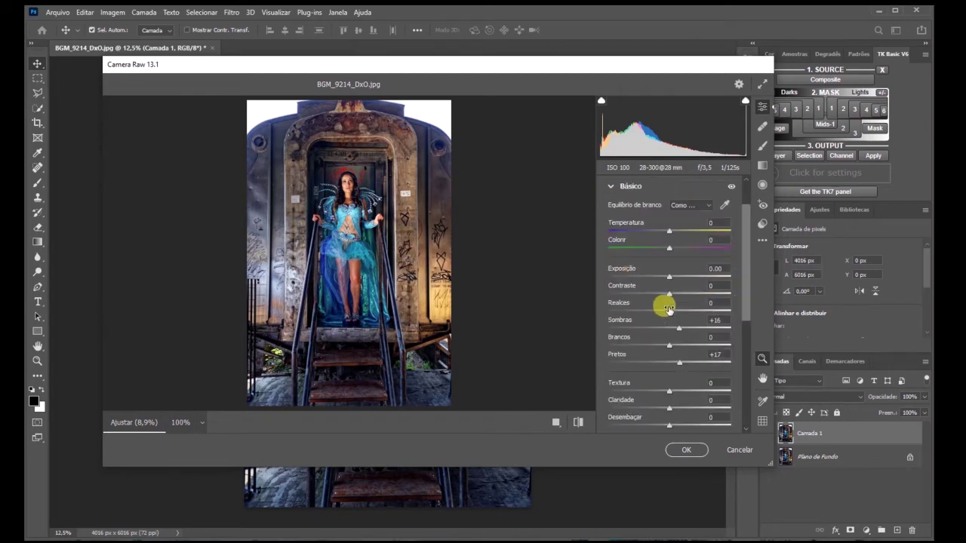
pyautogui.moveTo(669, 310); pyautogui.dragTo(658, 313)
pyautogui.moveTo(668, 279); pyautogui.dragTo(670, 280)
pyautogui.moveTo(668, 231)
pyautogui.mouseDown()
pyautogui.moveTo(658, 231)
pyautogui.moveTo(670, 234)
pyautogui.mouseUp()
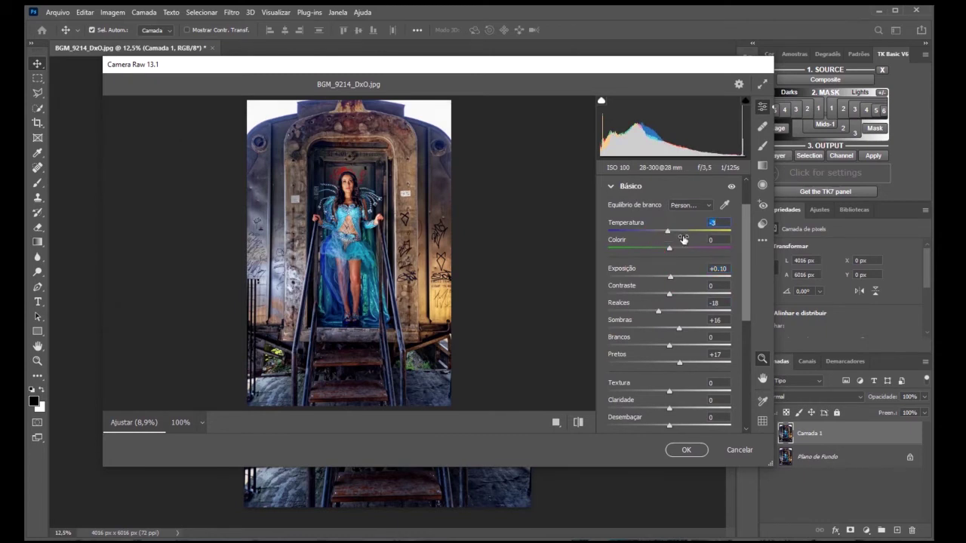
# Apply the Camera Raw filter with Desembaçar at +5 and compare Camada 1 with the background layer.
pyautogui.scroll(-1, 647, 397)
pyautogui.click(668, 401)
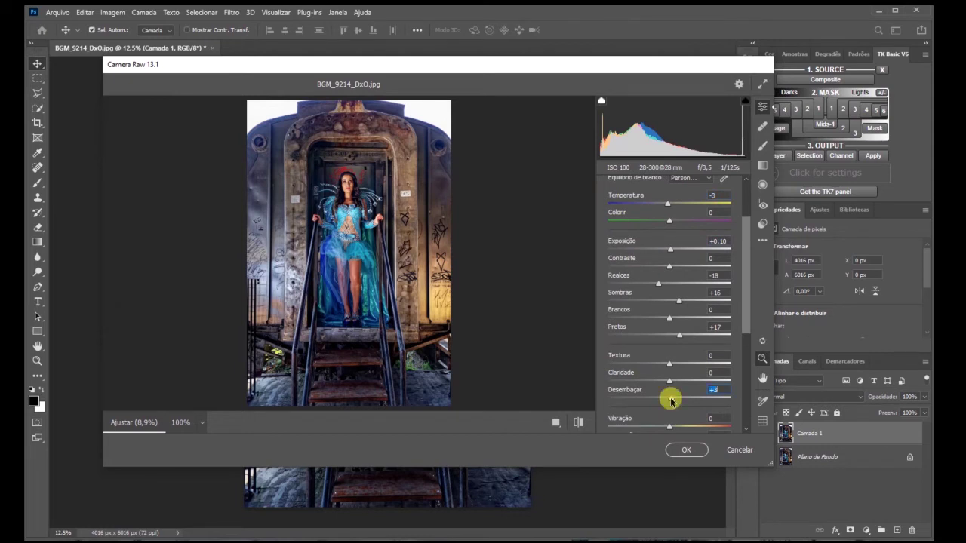
pyautogui.click(676, 449)
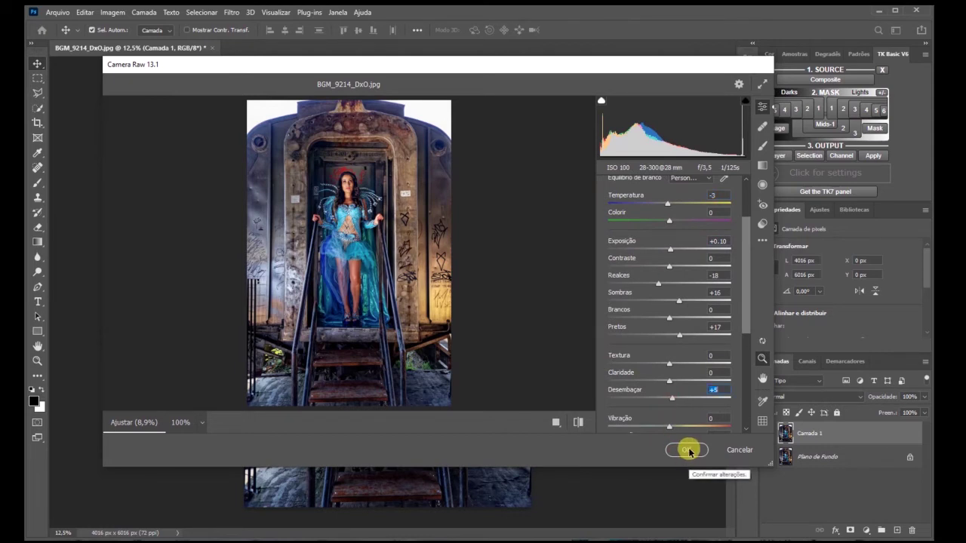
pyautogui.click(687, 451)
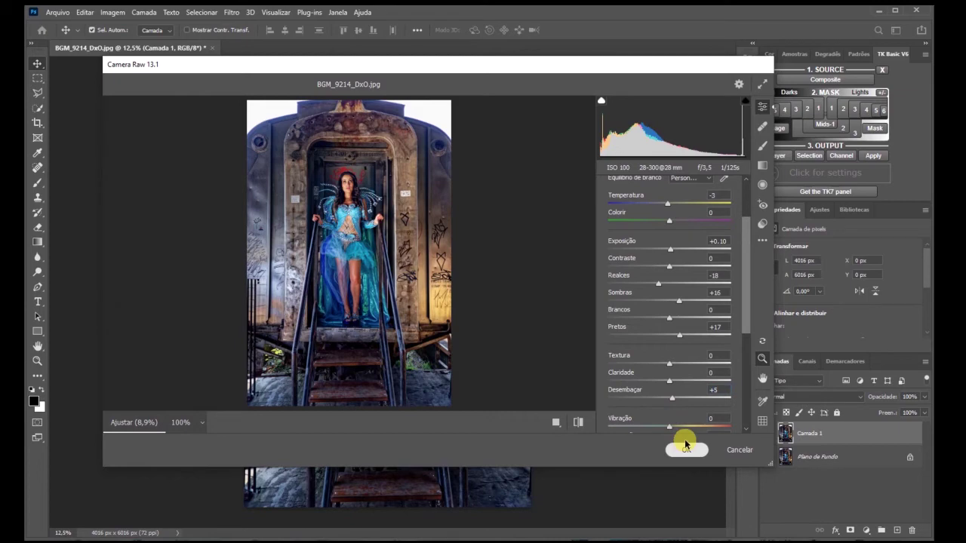
pyautogui.click(686, 448)
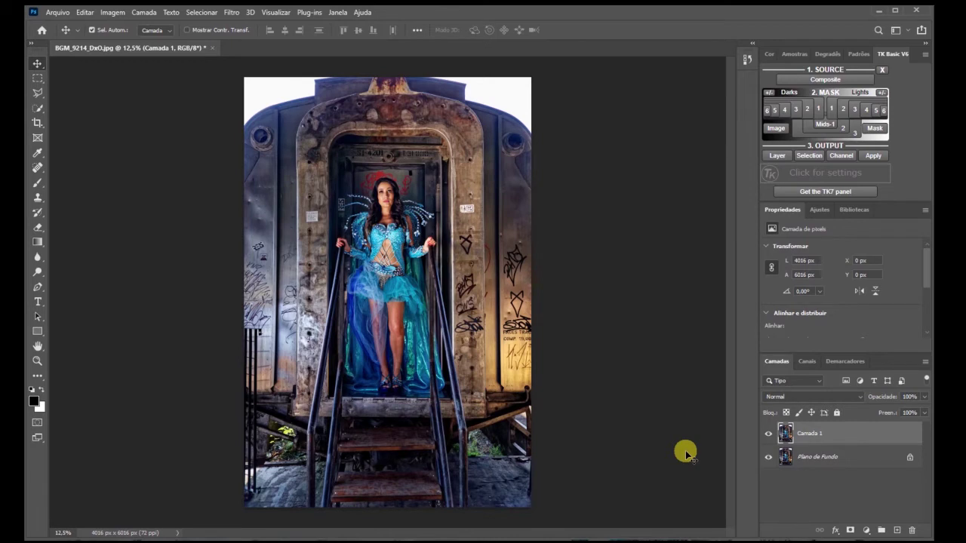
pyautogui.click(769, 434)
pyautogui.click(769, 435)
# Open Substituição do céu for Camada 1 and move its dialog off the photo.
pyautogui.click(87, 14)
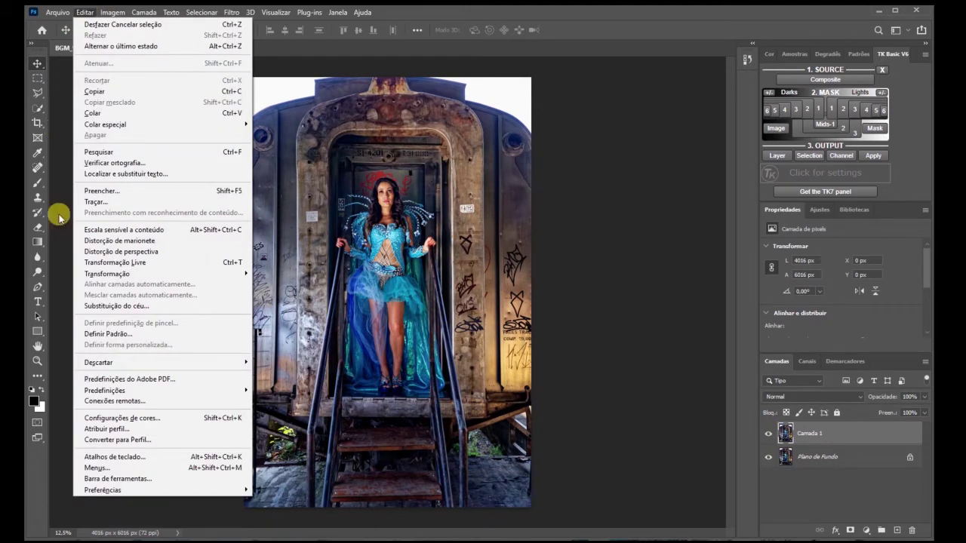
pyautogui.click(140, 307)
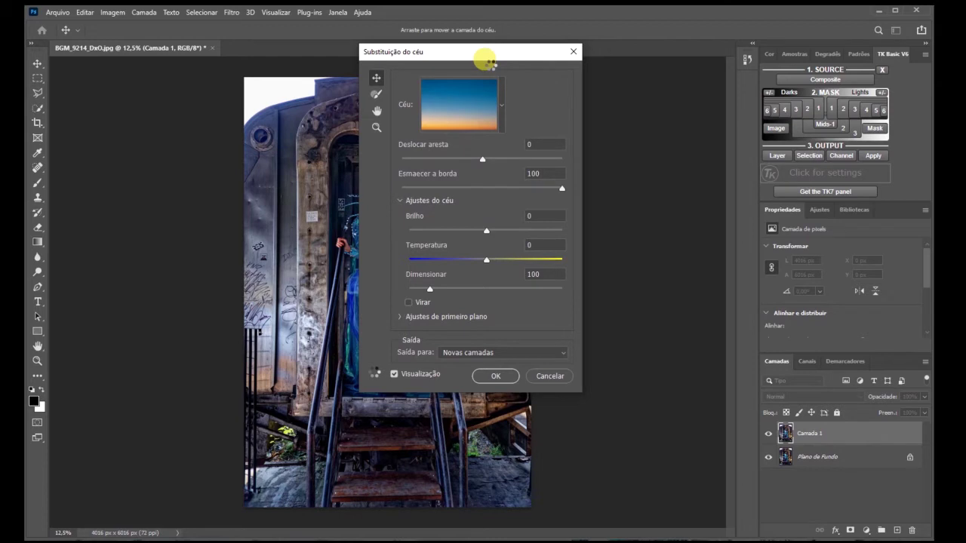
pyautogui.moveTo(489, 63); pyautogui.dragTo(702, 79)
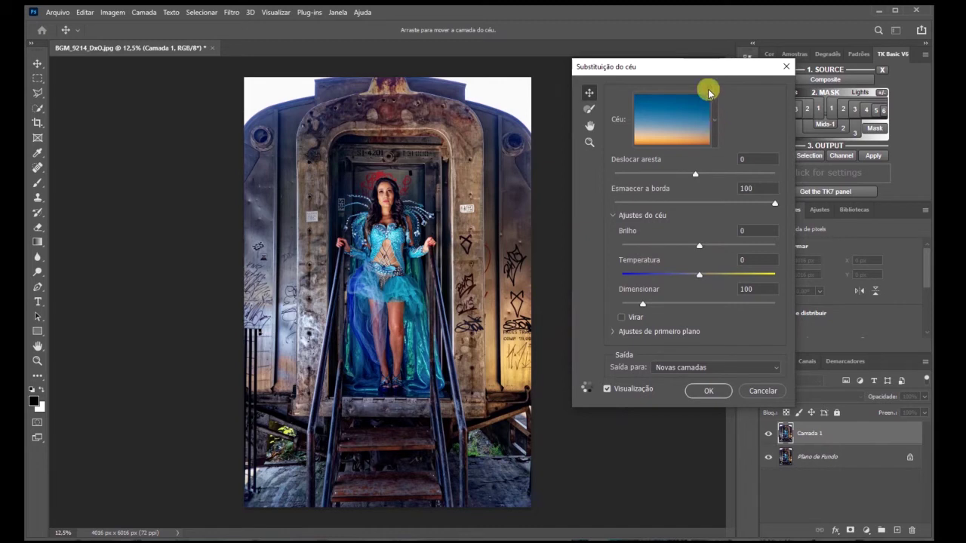
# Try several of the recently used sunset sky presets as the replacement sky.
pyautogui.click(716, 123)
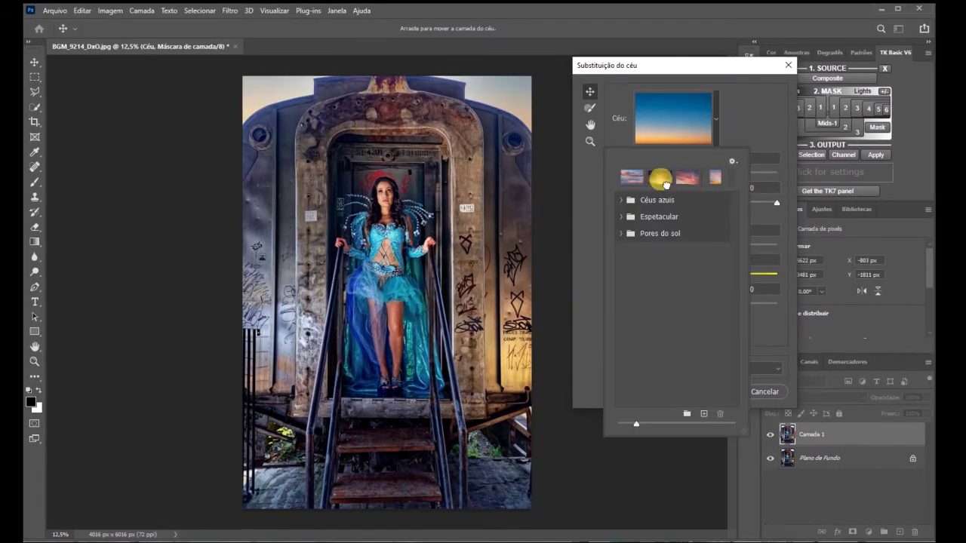
pyautogui.click(633, 180)
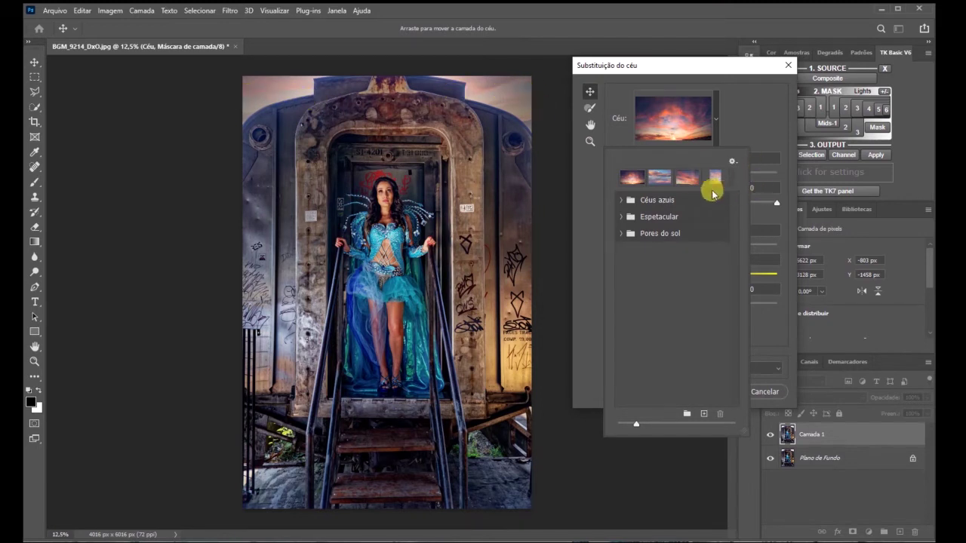
pyautogui.click(695, 181)
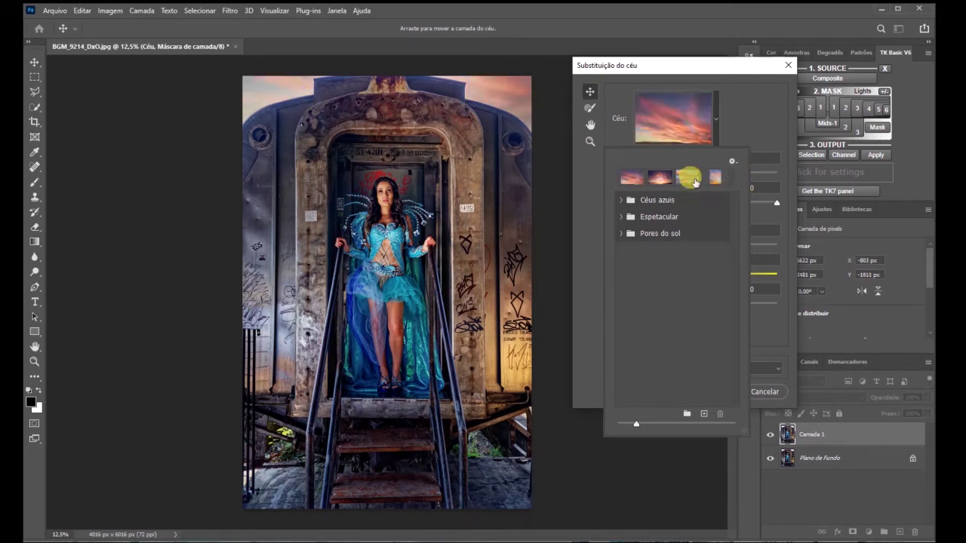
pyautogui.click(690, 180)
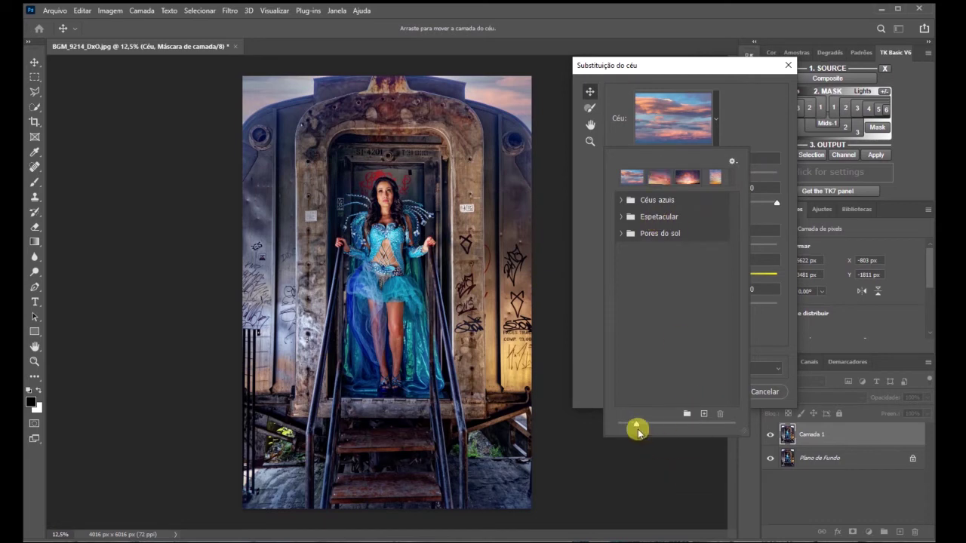
# Browse the Céus azuis and Espetacular presets and choose the dark storm-cloud sky with a yellow horizon as the replacement.
pyautogui.click(624, 202)
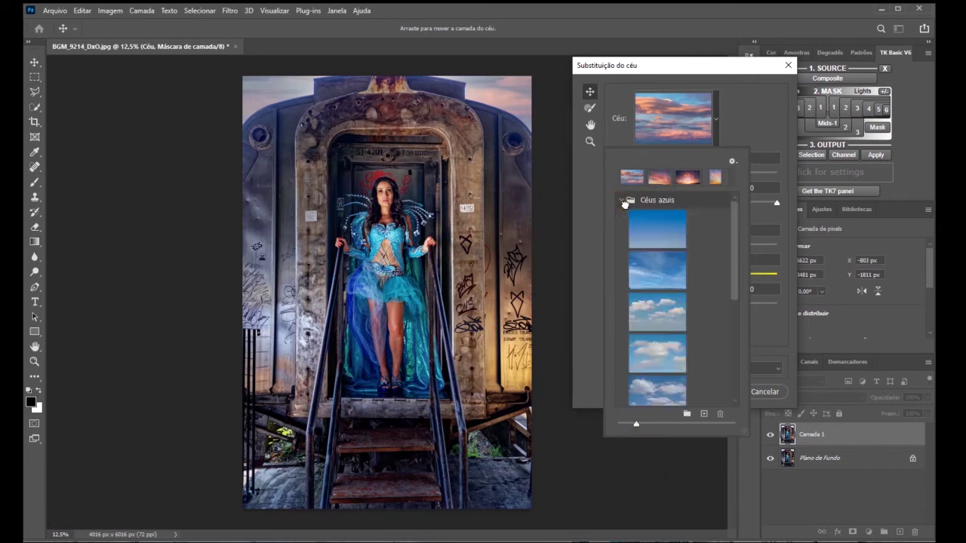
pyautogui.scroll(-3, 725, 371)
pyautogui.scroll(-1, 725, 375)
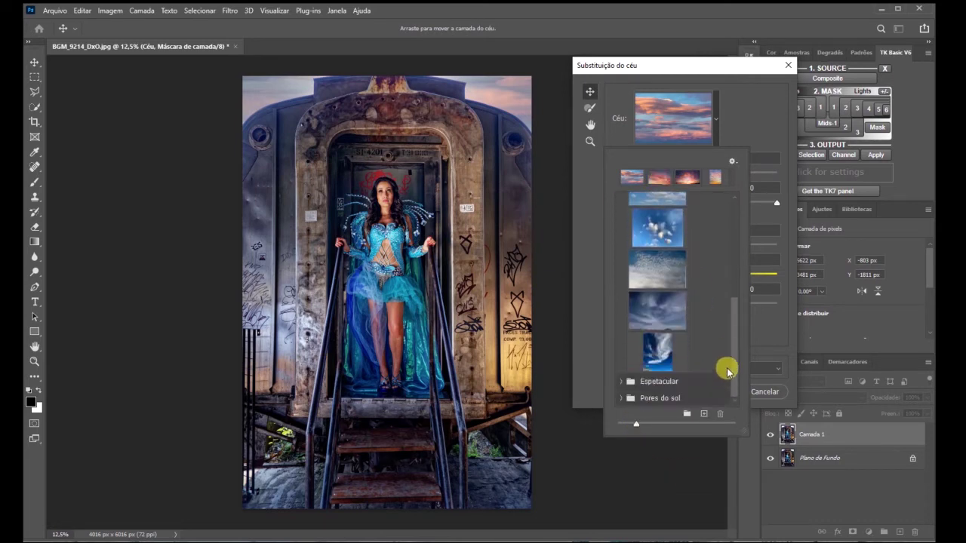
pyautogui.click(627, 382)
pyautogui.scroll(-6, 649, 367)
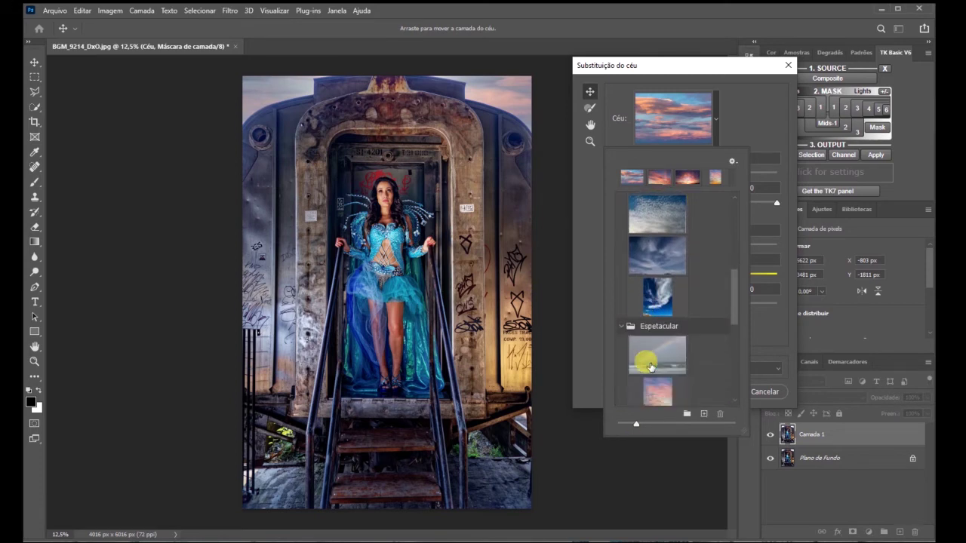
pyautogui.scroll(-3, 651, 368)
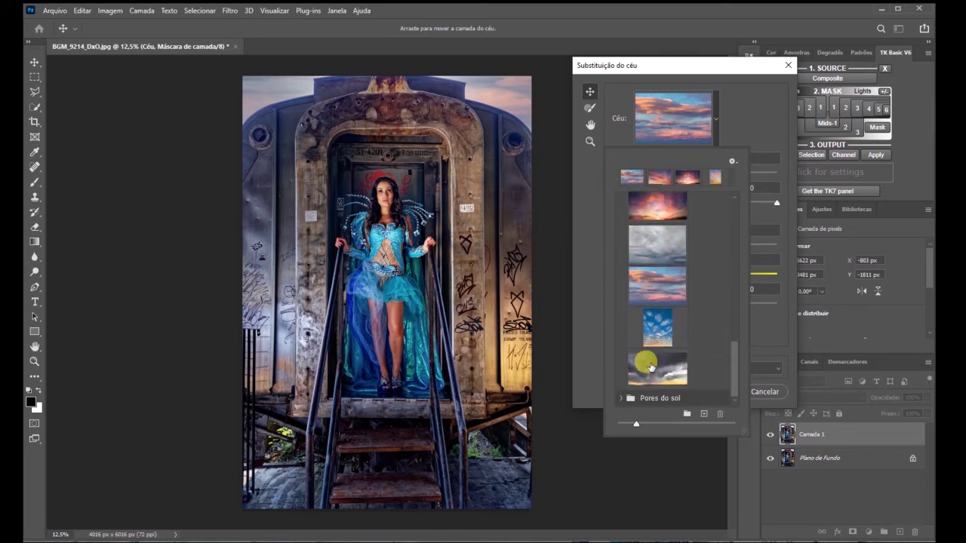
pyautogui.click(651, 367)
pyautogui.click(659, 382)
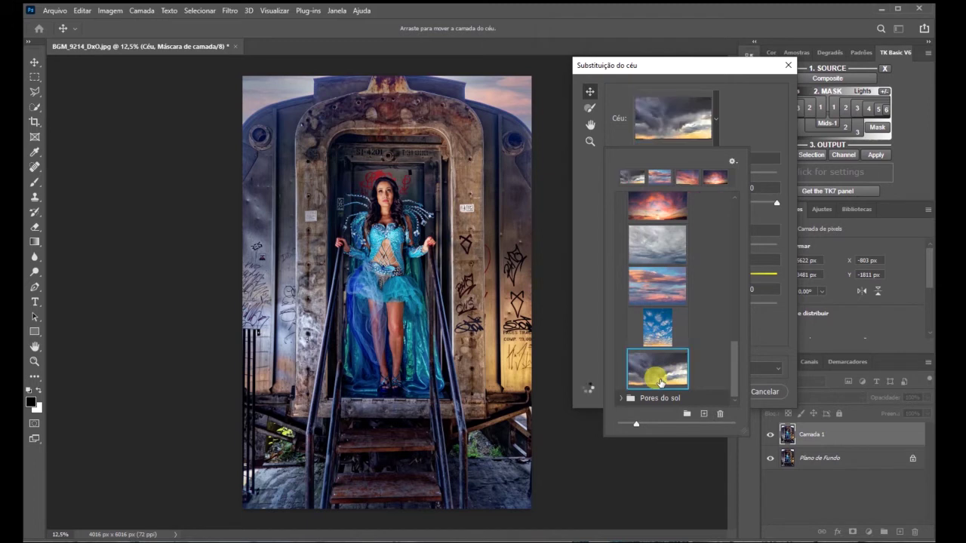
# Compare the storm-cloud and pink-cloud skies and choose the Spectacular004byRussellBrown sunset preset as the replacement sky.
pyautogui.click(661, 367)
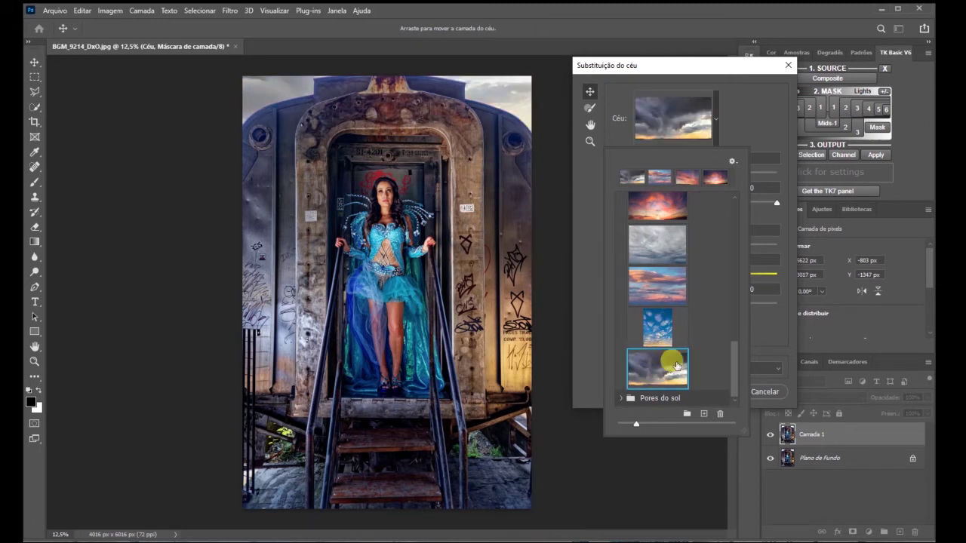
pyautogui.click(668, 294)
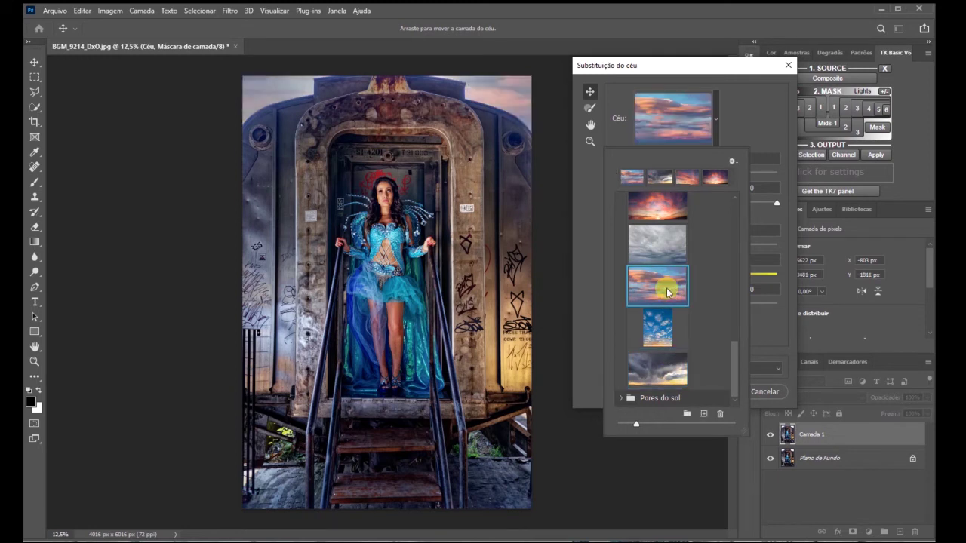
pyautogui.click(658, 207)
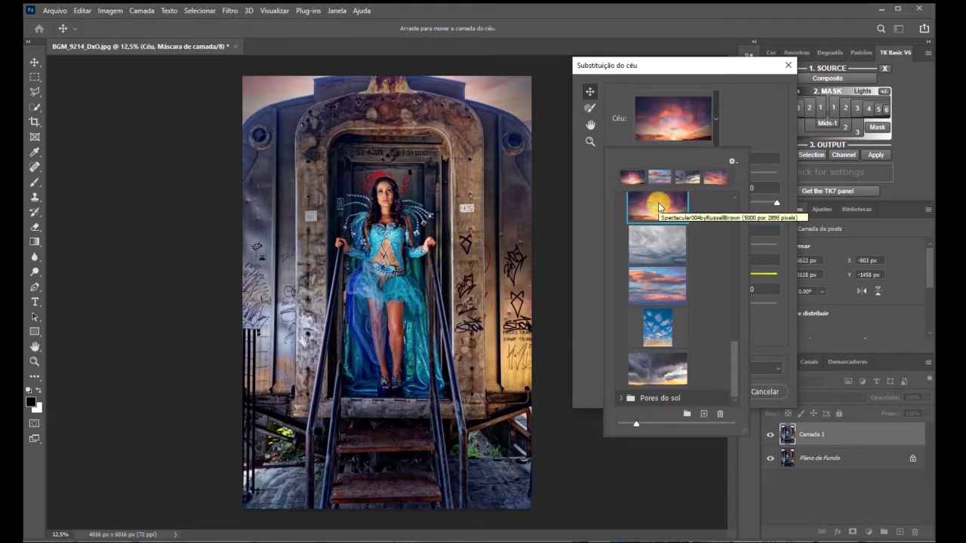
pyautogui.click(587, 220)
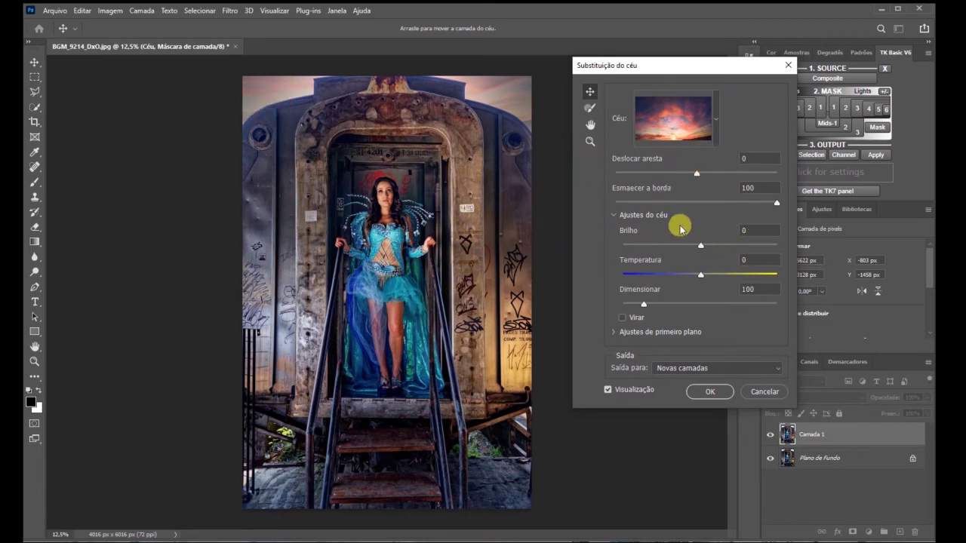
# Set the sky's Deslocar aresta to 70, Brilho to 6 and Dimensionar to 105, and apply the replacement to Novas camadas.
pyautogui.moveTo(701, 246); pyautogui.dragTo(710, 246)
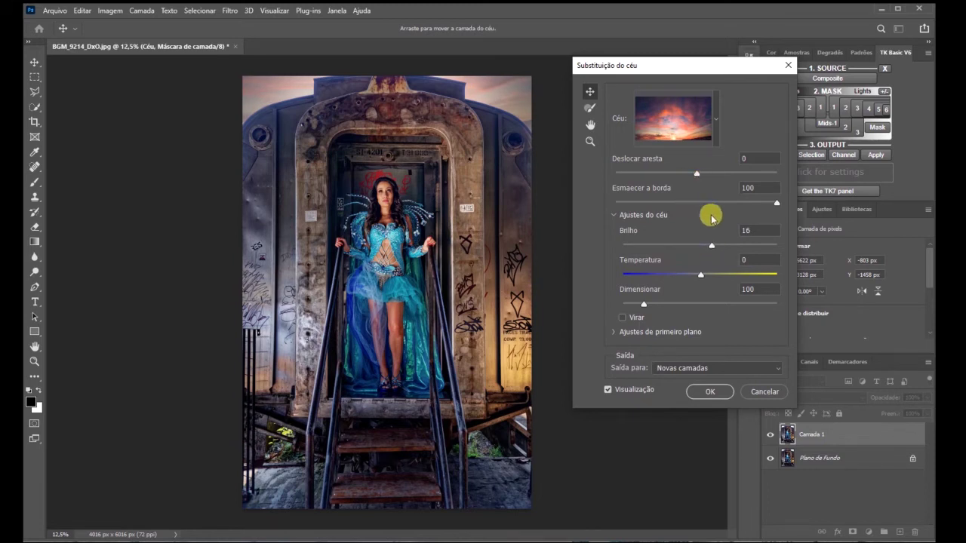
pyautogui.click(705, 246)
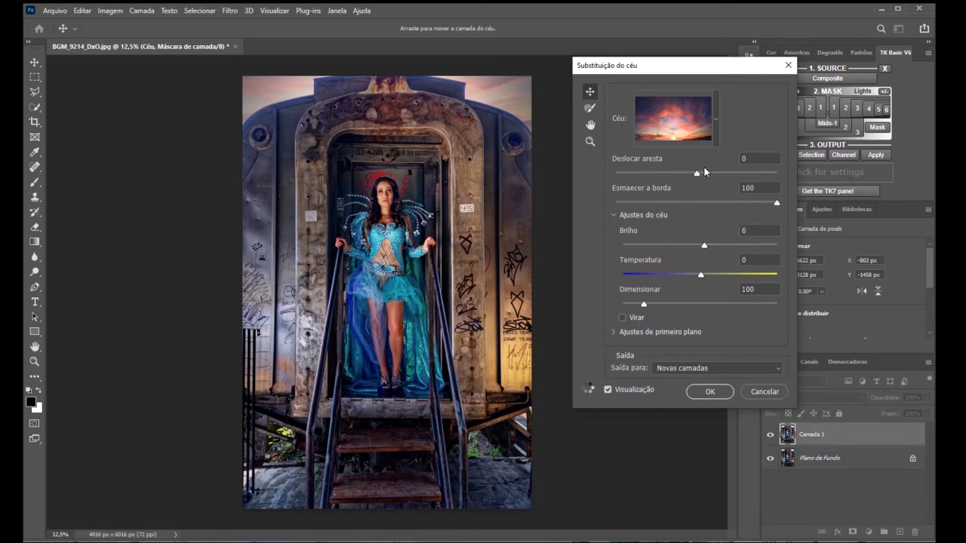
pyautogui.moveTo(696, 174); pyautogui.dragTo(723, 176)
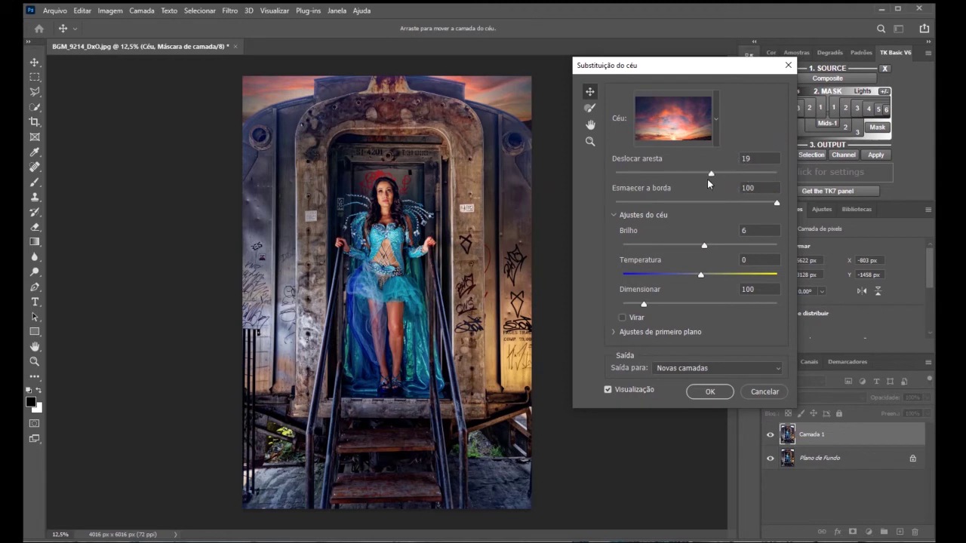
pyautogui.click(612, 179)
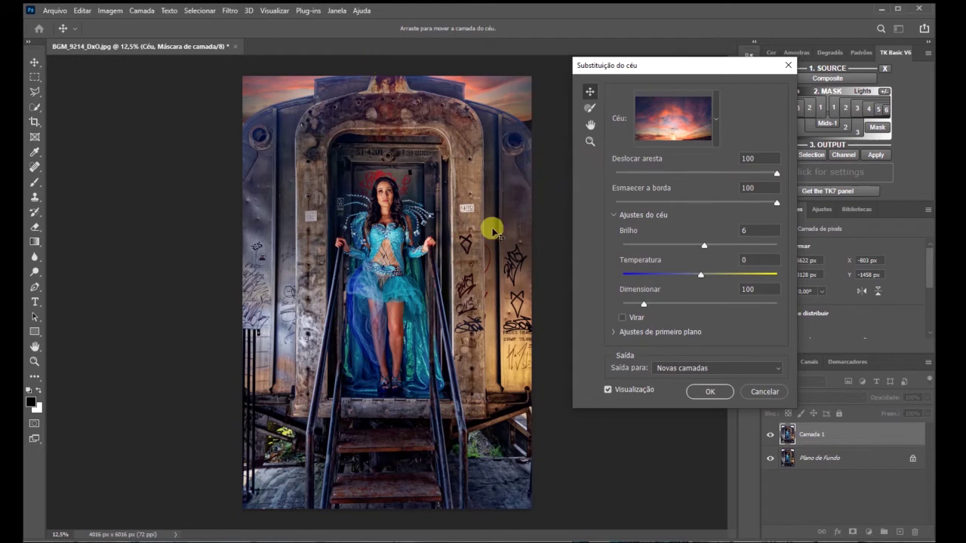
pyautogui.moveTo(777, 175); pyautogui.dragTo(776, 177)
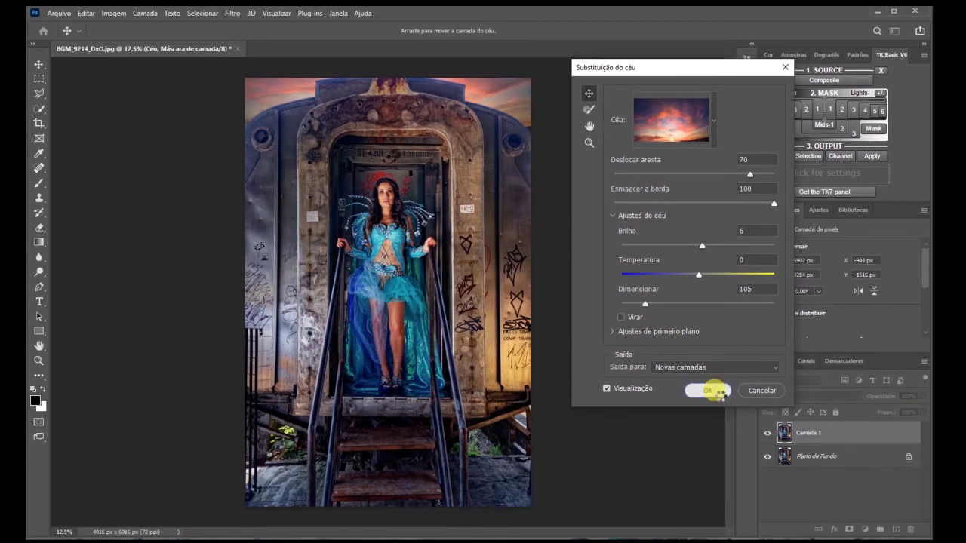
pyautogui.click(710, 391)
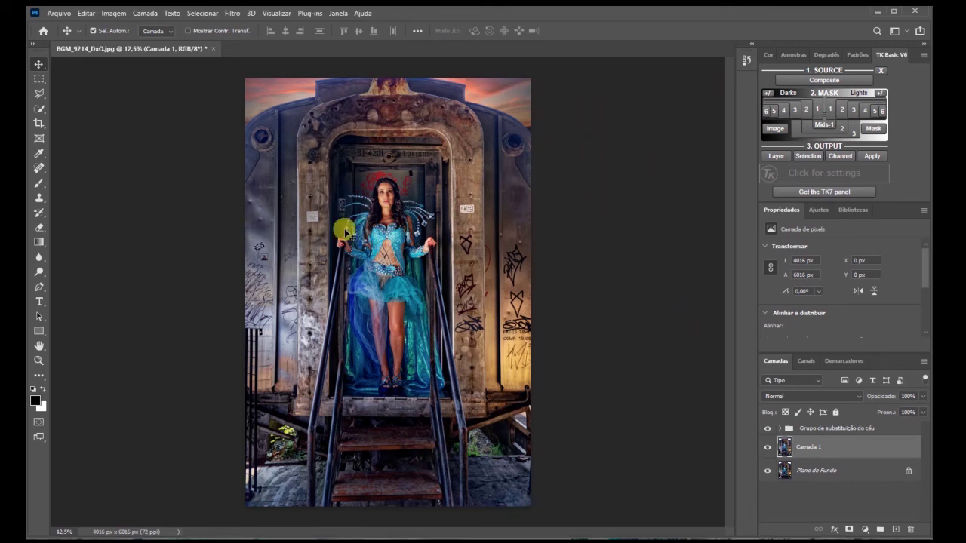
# Duplicate the sky replacement group and Camada 1, and place the Camada 1 copy directly beneath the copied group.
pyautogui.click(813, 428)
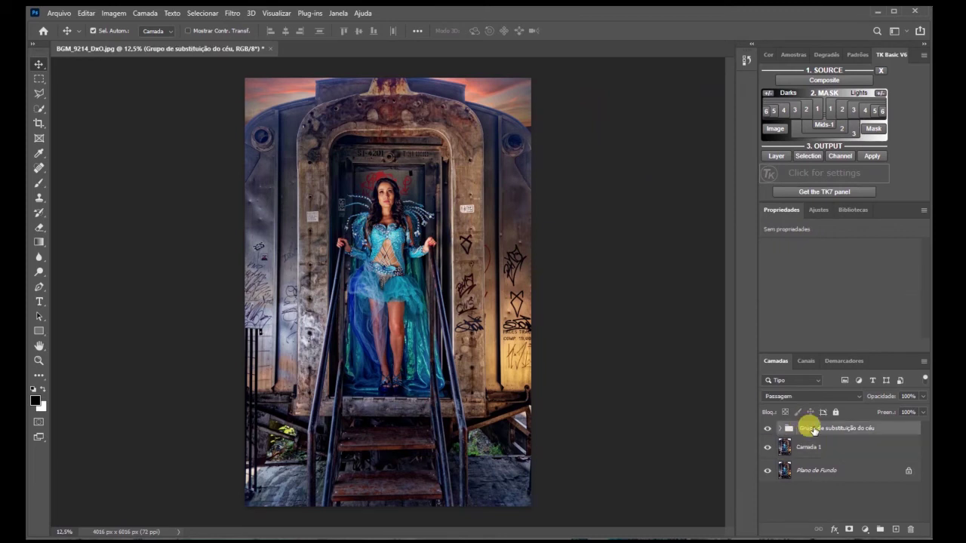
pyautogui.hotkey('ctrl', 'j')
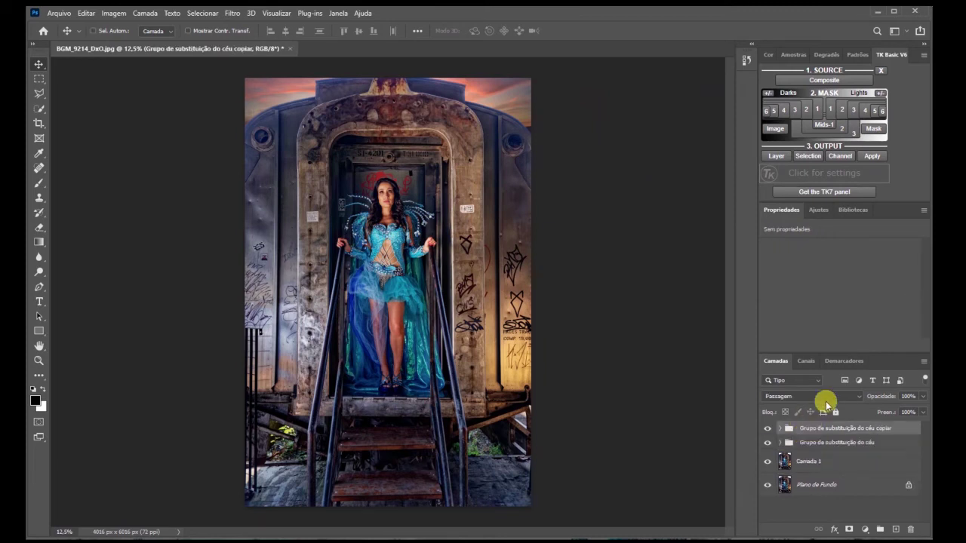
pyautogui.click(830, 462)
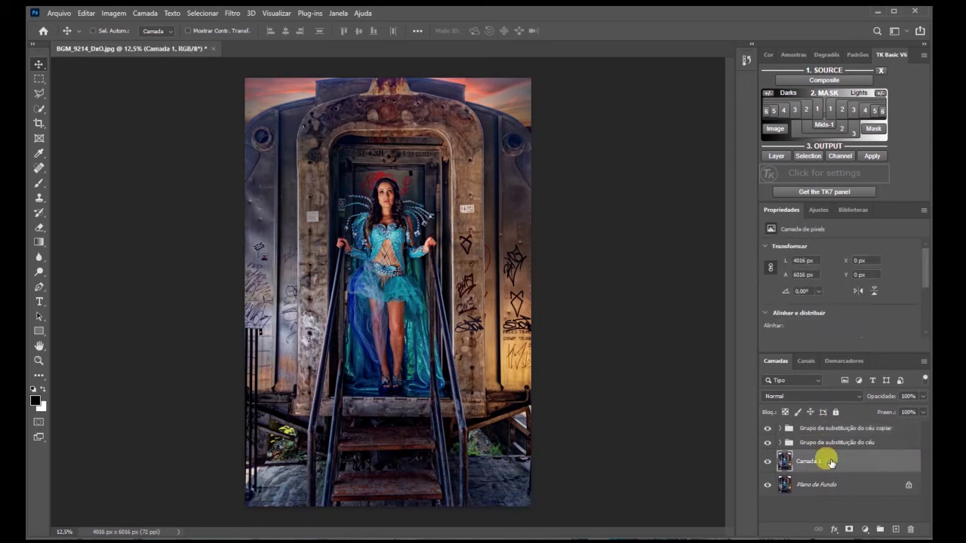
pyautogui.hotkey('ctrl', 'j')
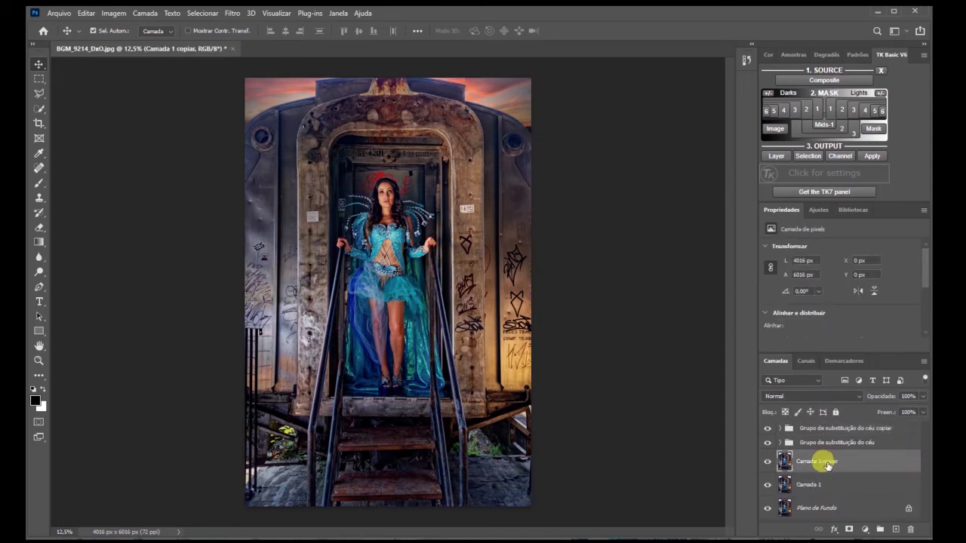
pyautogui.moveTo(815, 460)
pyautogui.mouseDown()
pyautogui.moveTo(814, 443)
pyautogui.moveTo(806, 458)
pyautogui.mouseUp()
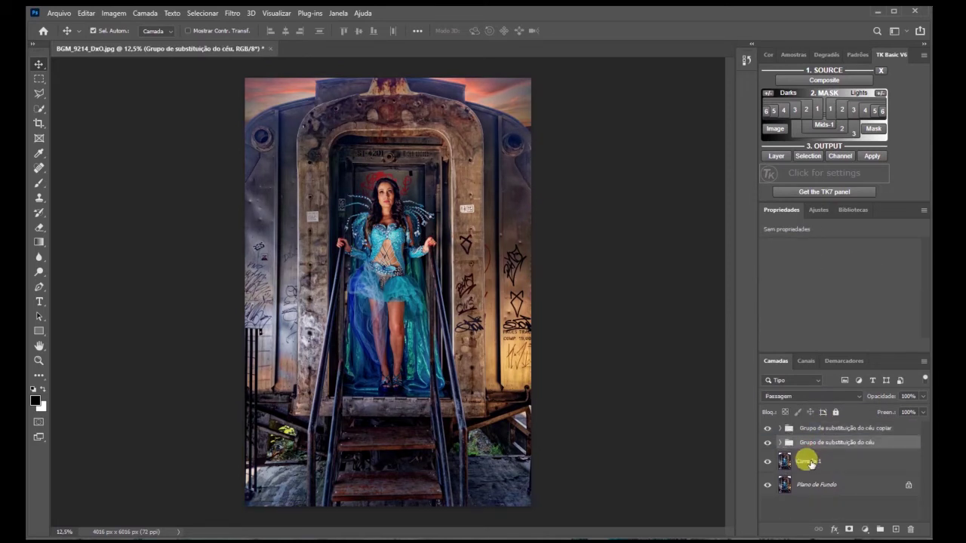
pyautogui.hotkey('ctrl', 'z')
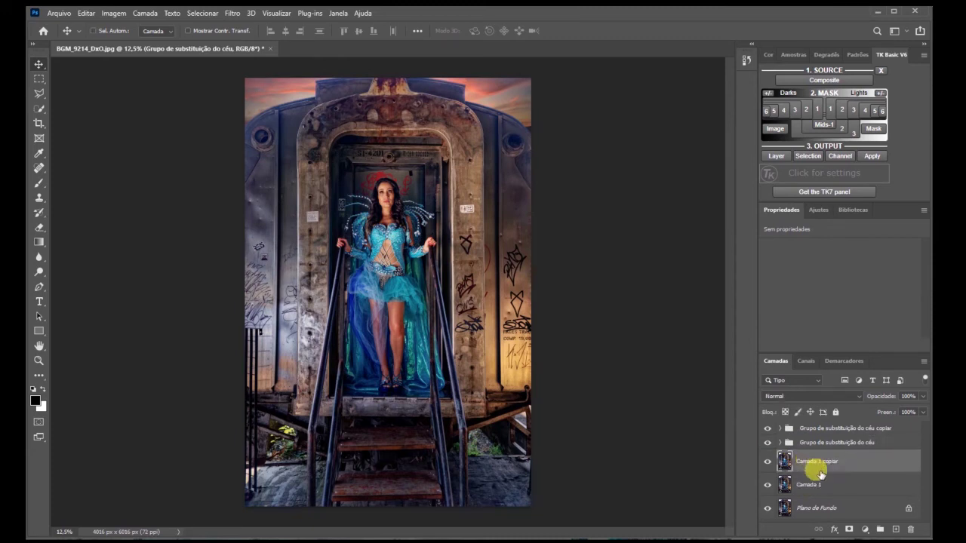
pyautogui.moveTo(806, 462); pyautogui.dragTo(787, 435)
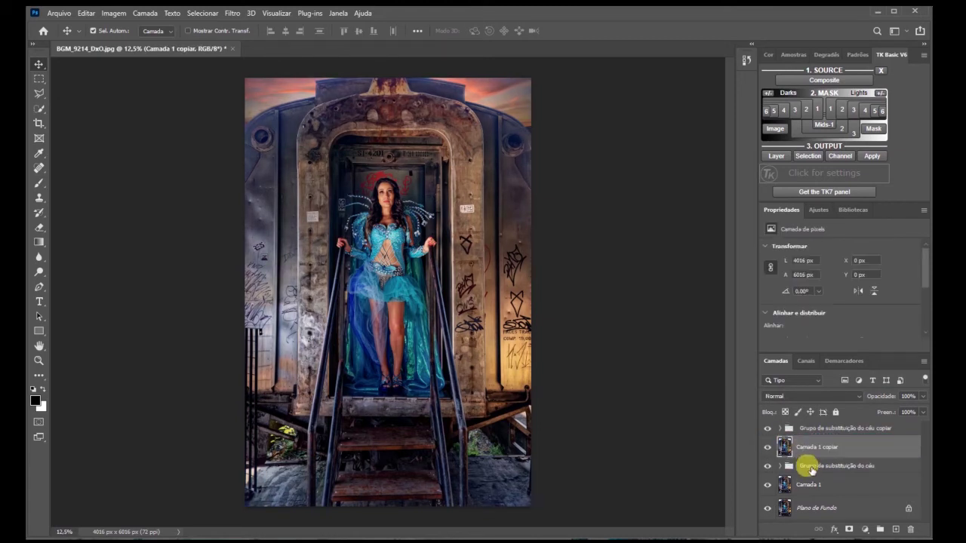
# Merge the copied sky group with Camada 1 copiar and hide the original sky group and Camada 1.
pyautogui.keyDown('shift'); pyautogui.click(810, 430); pyautogui.keyUp('shift')
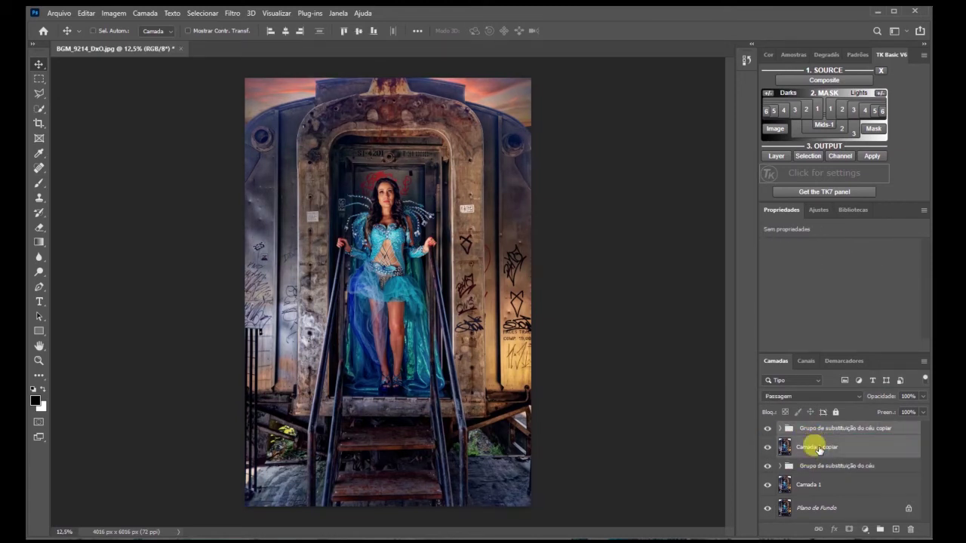
pyautogui.hotkey('ctrl', 'e')
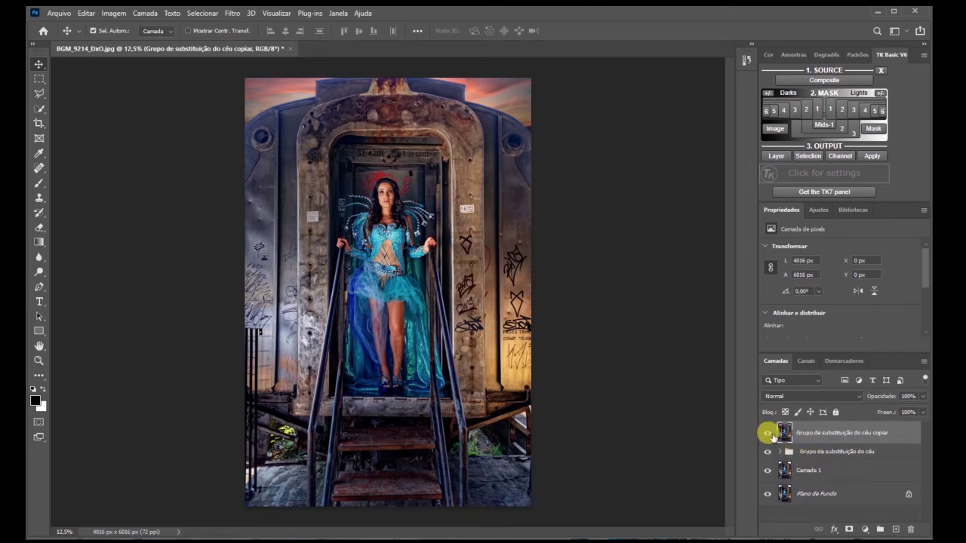
pyautogui.moveTo(768, 454); pyautogui.dragTo(771, 475)
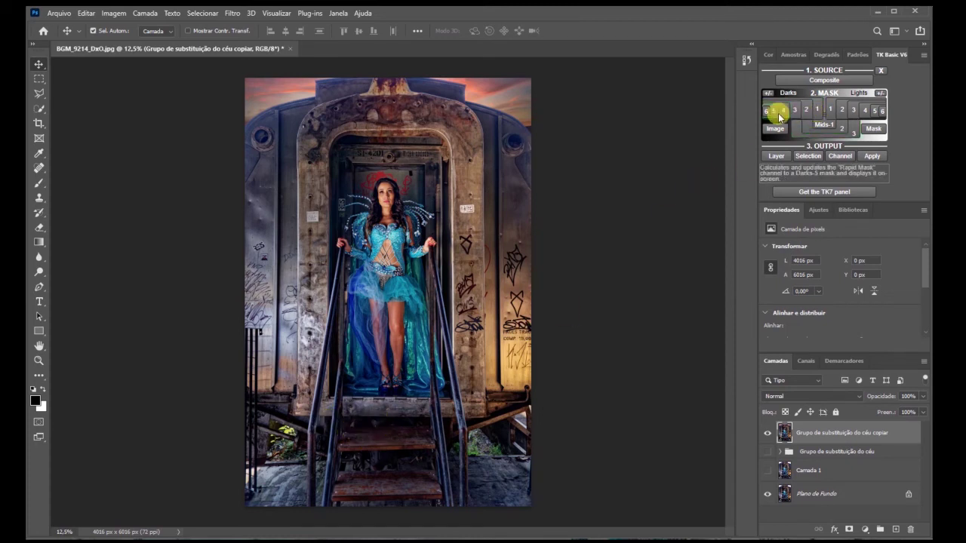
# Generate a Darks 3 luminosity mask with the TK panel and output it as a masked Levels adjustment layer.
pyautogui.click(797, 113)
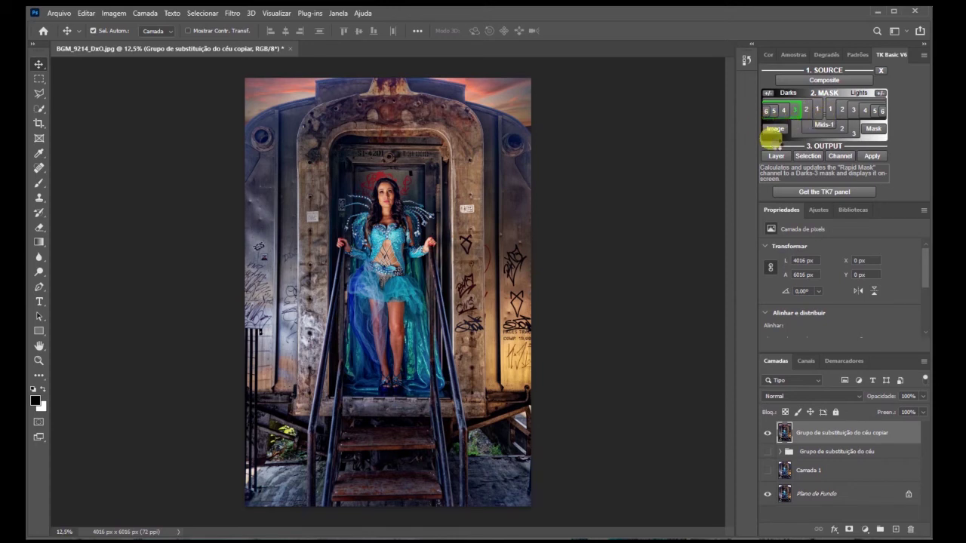
pyautogui.click(776, 130)
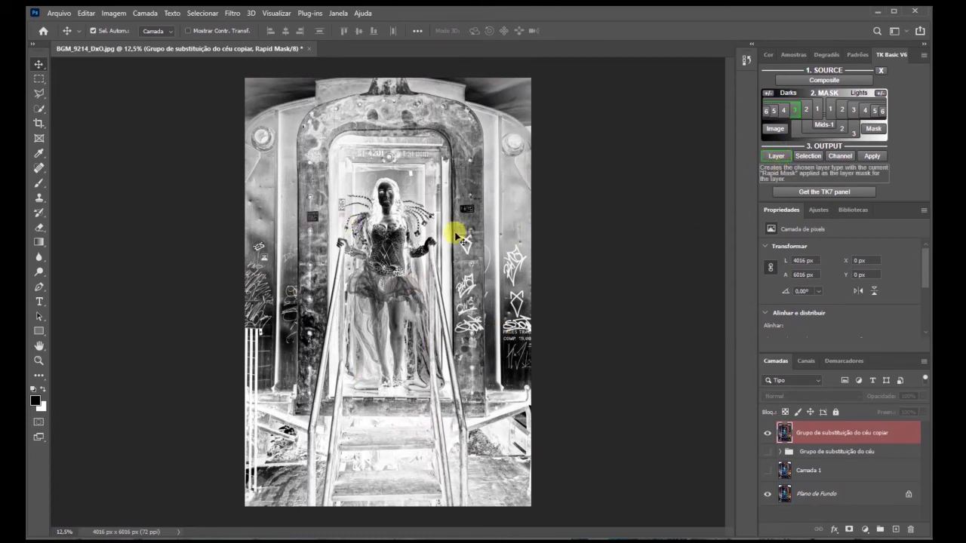
pyautogui.click(778, 156)
pyautogui.click(778, 157)
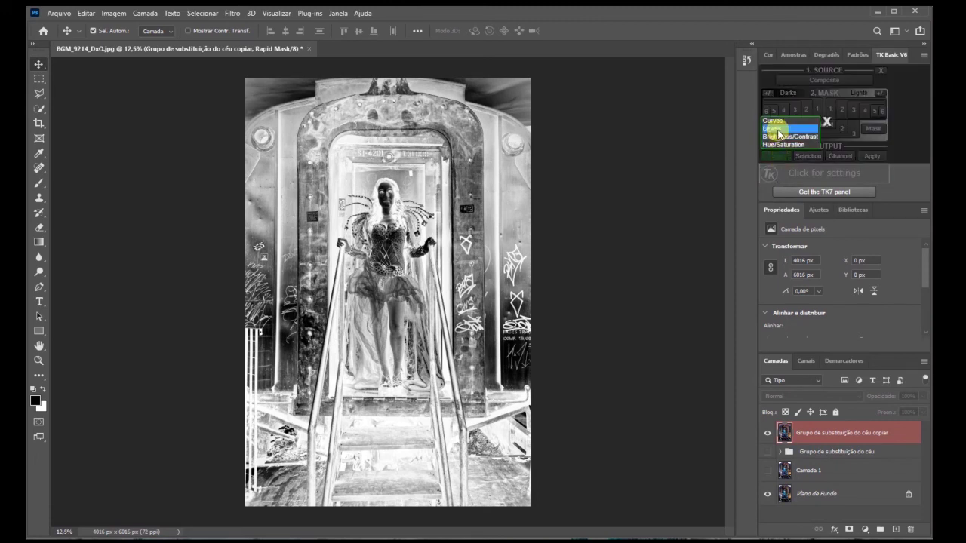
pyautogui.click(779, 132)
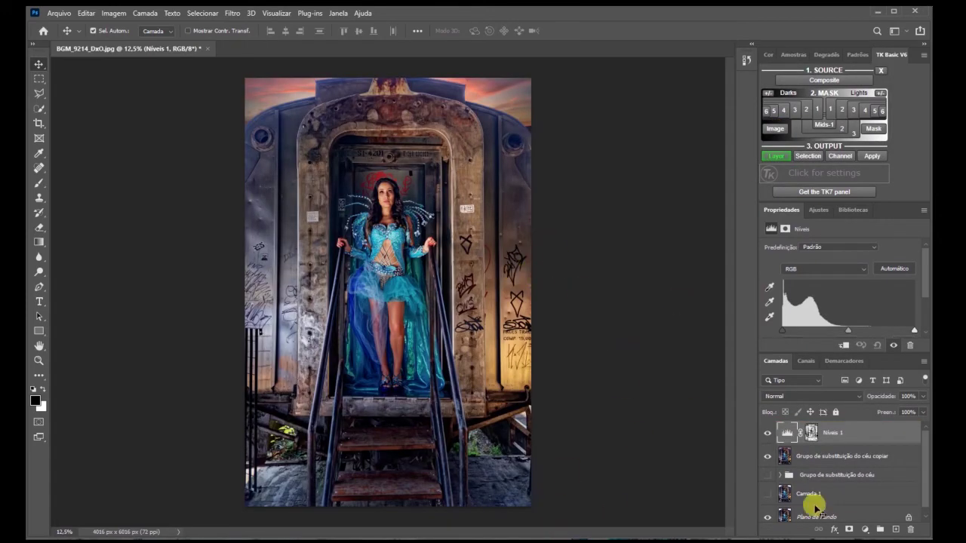
# Set the white input level of the Níveis 1 layer to 251 and fine-tune its midtones.
pyautogui.click(791, 434)
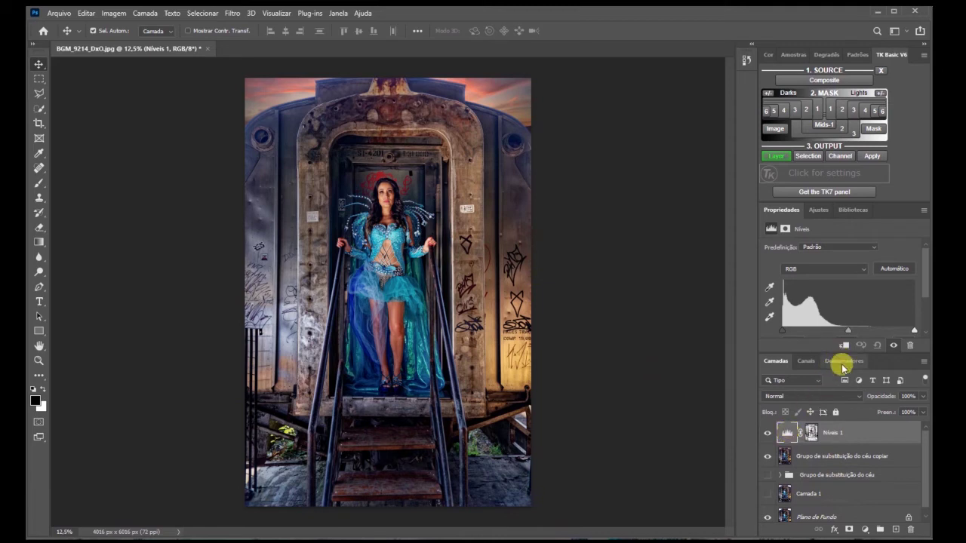
pyautogui.moveTo(842, 367); pyautogui.dragTo(820, 416)
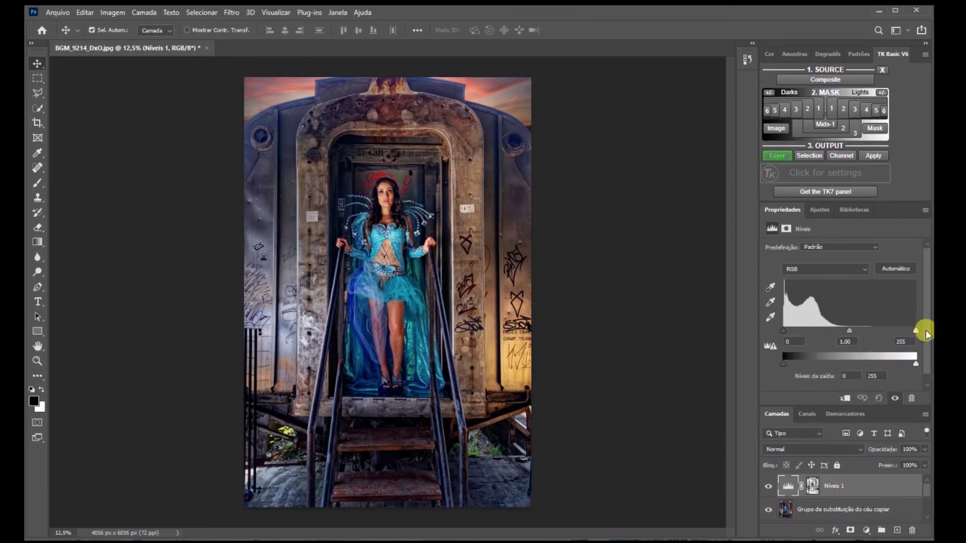
pyautogui.moveTo(914, 330); pyautogui.dragTo(911, 332)
pyautogui.moveTo(916, 331)
pyautogui.mouseDown()
pyautogui.moveTo(867, 333)
pyautogui.moveTo(924, 332)
pyautogui.mouseUp()
pyautogui.moveTo(783, 331)
pyautogui.mouseDown()
pyautogui.moveTo(768, 322)
pyautogui.moveTo(783, 330)
pyautogui.mouseUp()
pyautogui.moveTo(918, 331); pyautogui.dragTo(914, 331)
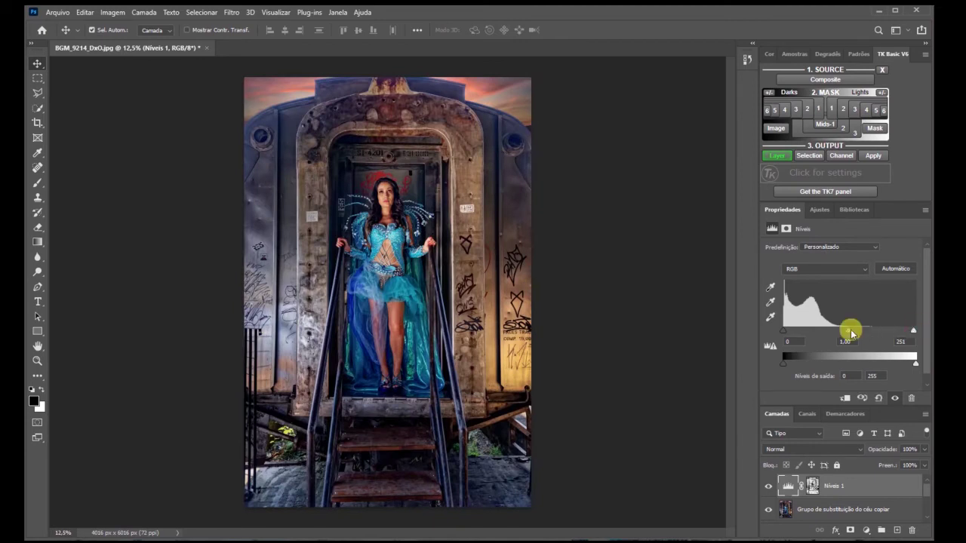
pyautogui.moveTo(845, 333); pyautogui.dragTo(848, 335)
pyautogui.moveTo(809, 406); pyautogui.dragTo(809, 346)
# Merge Níveis 1 with the sky group copy, duplicate the merged layer and hide the lower one.
pyautogui.click(820, 446)
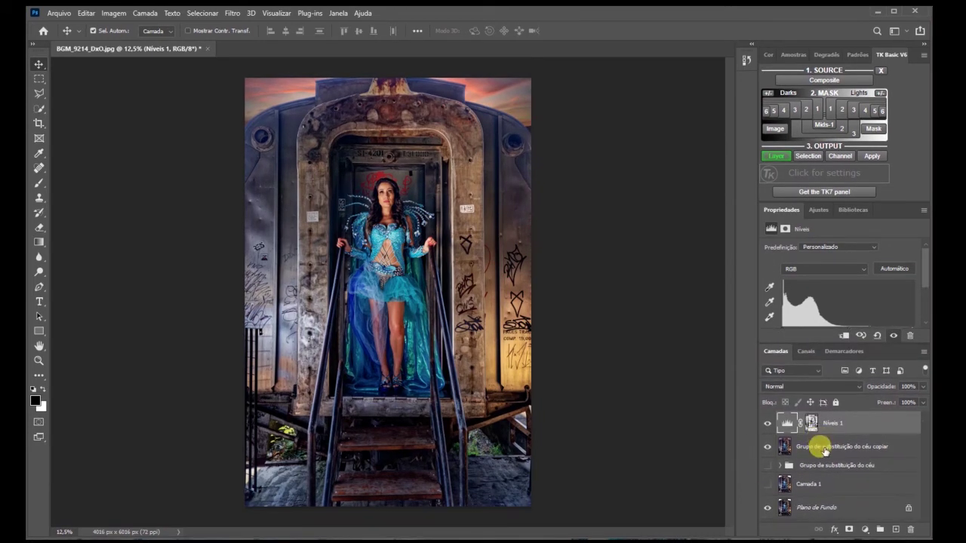
pyautogui.keyDown('ctrl'); pyautogui.click(825, 450); pyautogui.keyUp('ctrl')
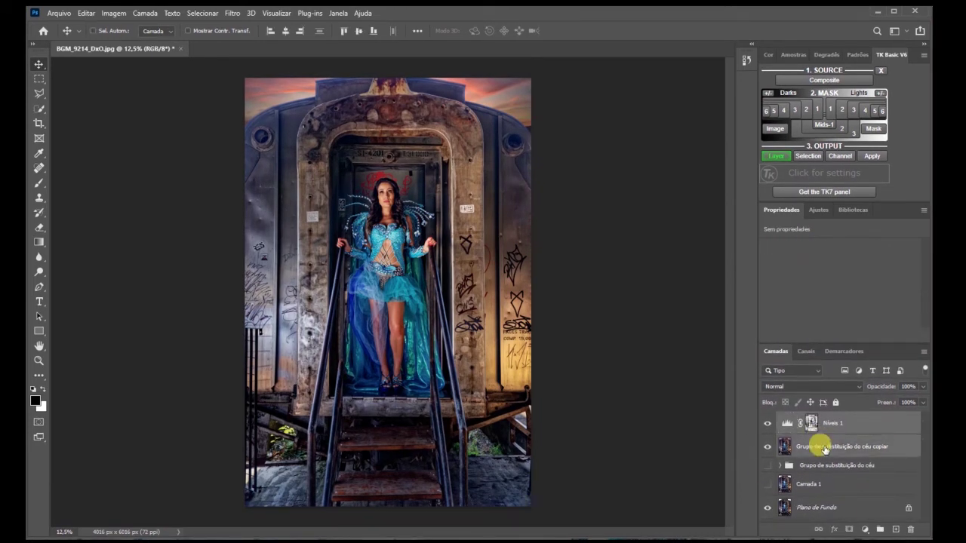
pyautogui.press('e')
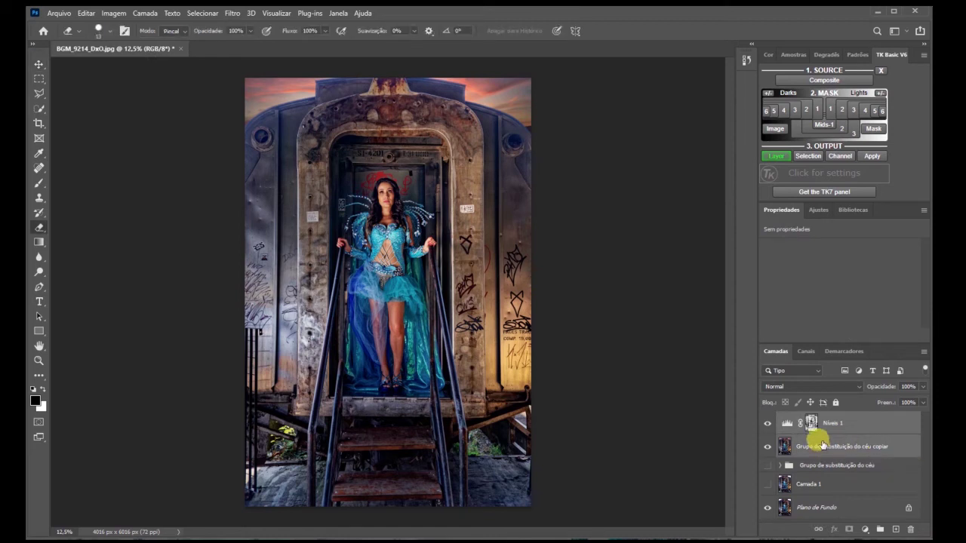
pyautogui.hotkey('ctrl', 'e')
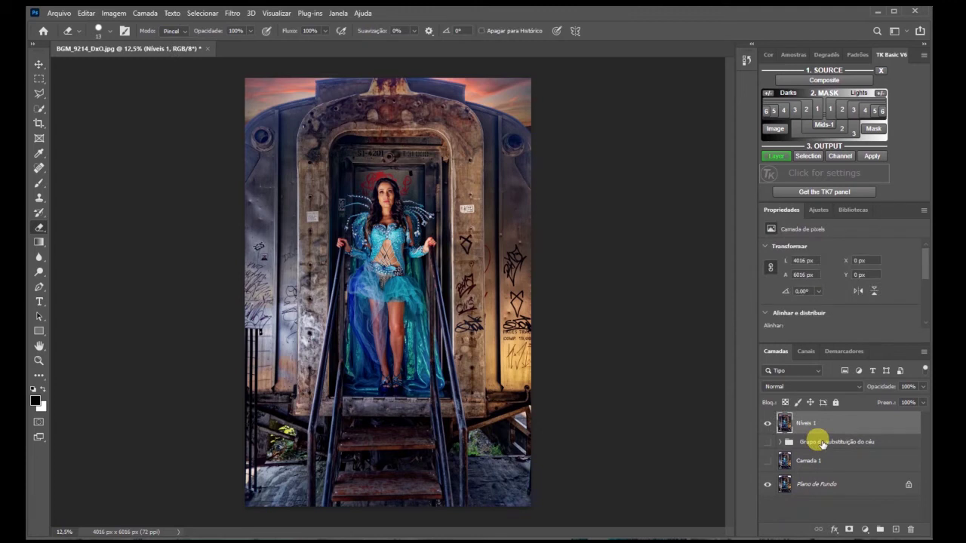
pyautogui.hotkey('ctrl', 'j')
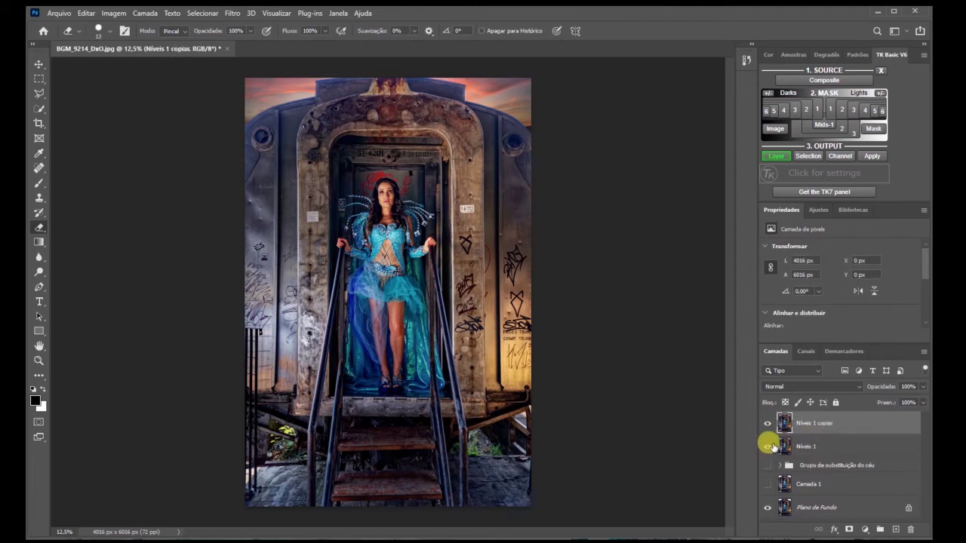
pyautogui.click(770, 447)
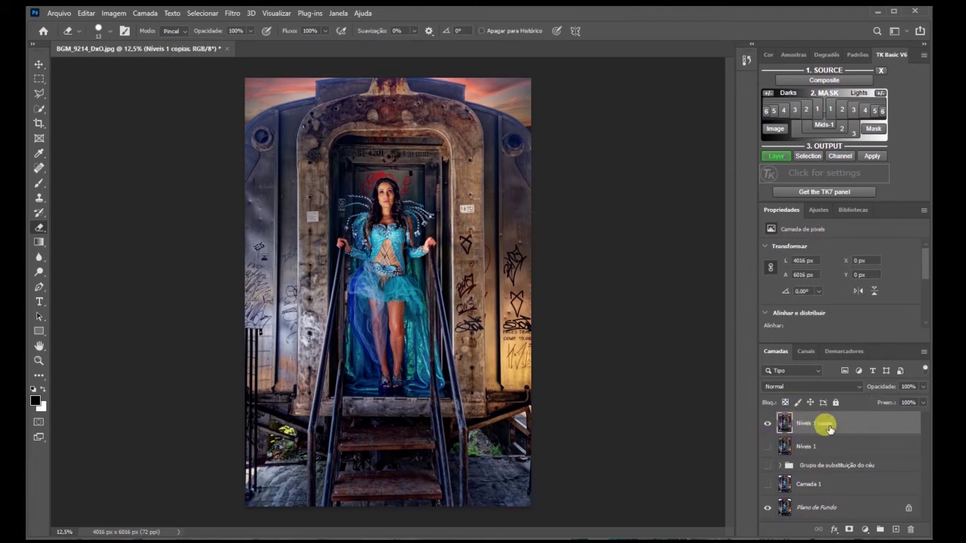
# Apply the Alta Frequência (High Pass) filter to the Níveis 1 copiar layer, lowering the radius to leave only faint edge detail.
pyautogui.click(225, 15)
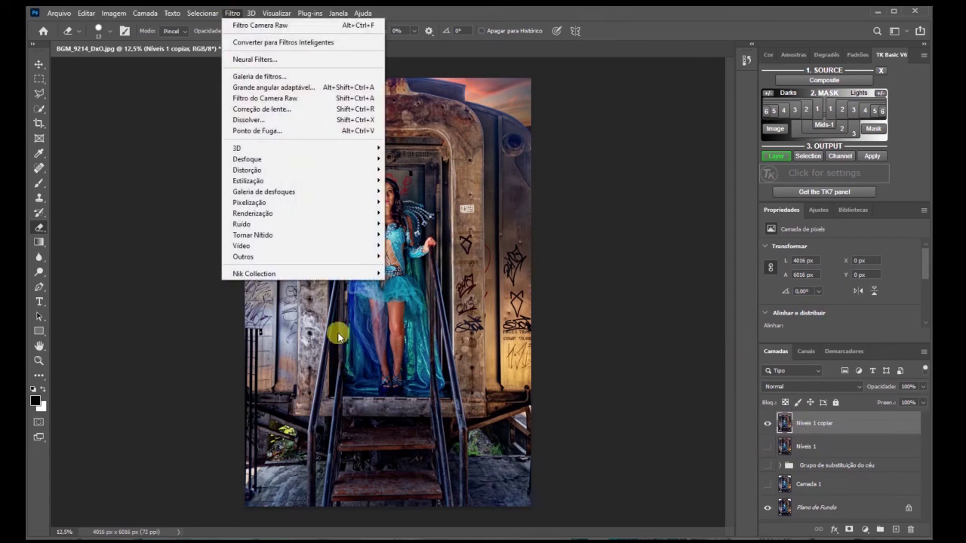
pyautogui.click(337, 256)
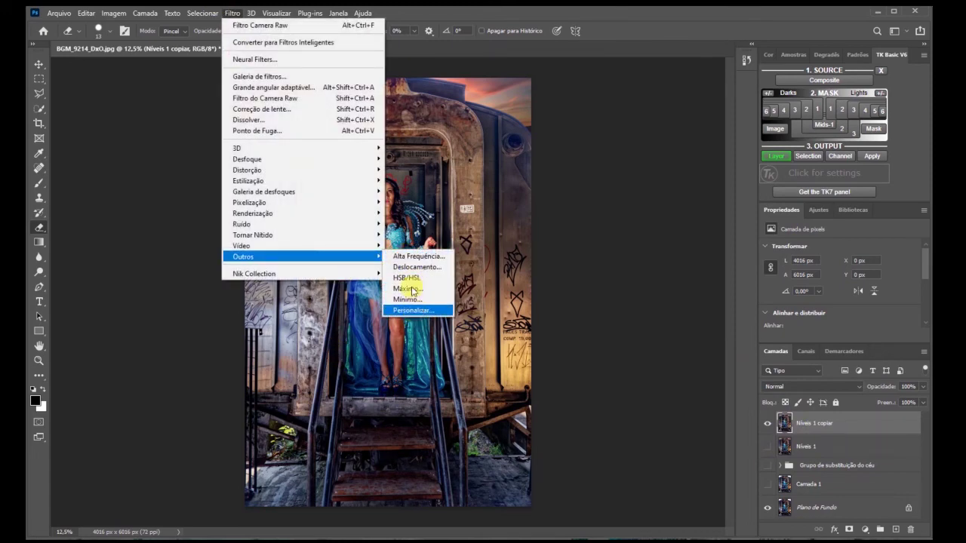
pyautogui.click(431, 258)
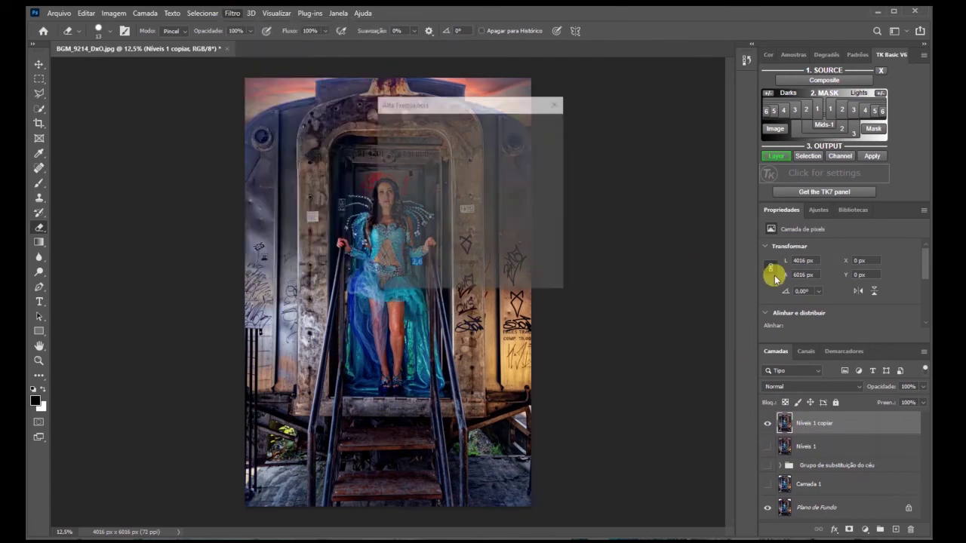
pyautogui.moveTo(432, 111); pyautogui.dragTo(634, 106)
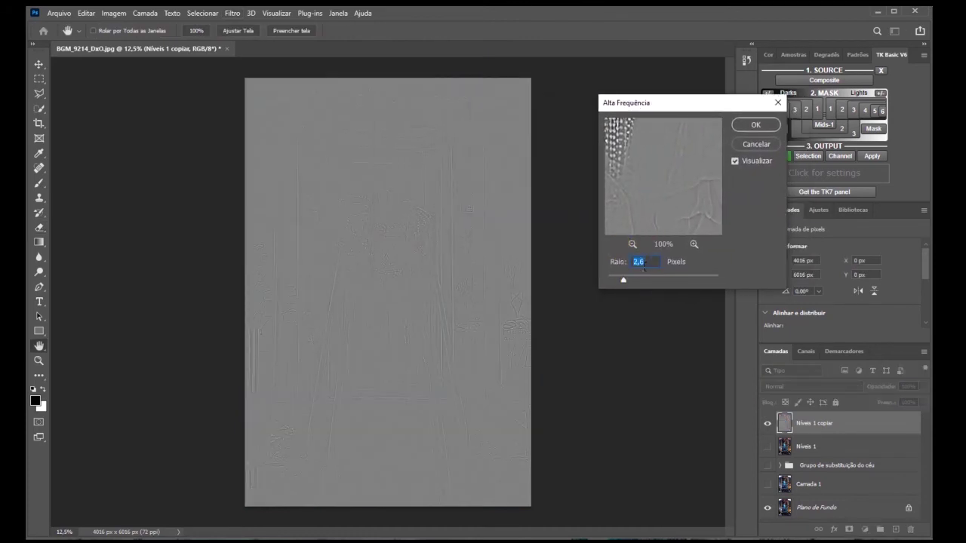
pyautogui.write('2,0')
pyautogui.moveTo(619, 282); pyautogui.dragTo(617, 282)
pyautogui.click(761, 126)
pyautogui.press('e')
# Show the Níveis 1 layer, set Níveis 1 copiar to Luz Direta blending and compare the image with and without the sharpening.
pyautogui.click(768, 446)
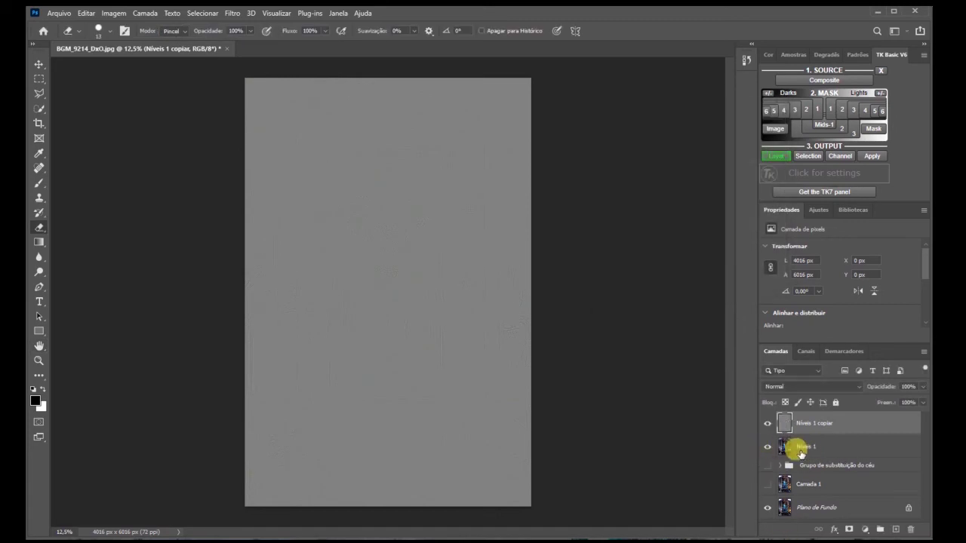
pyautogui.click(826, 387)
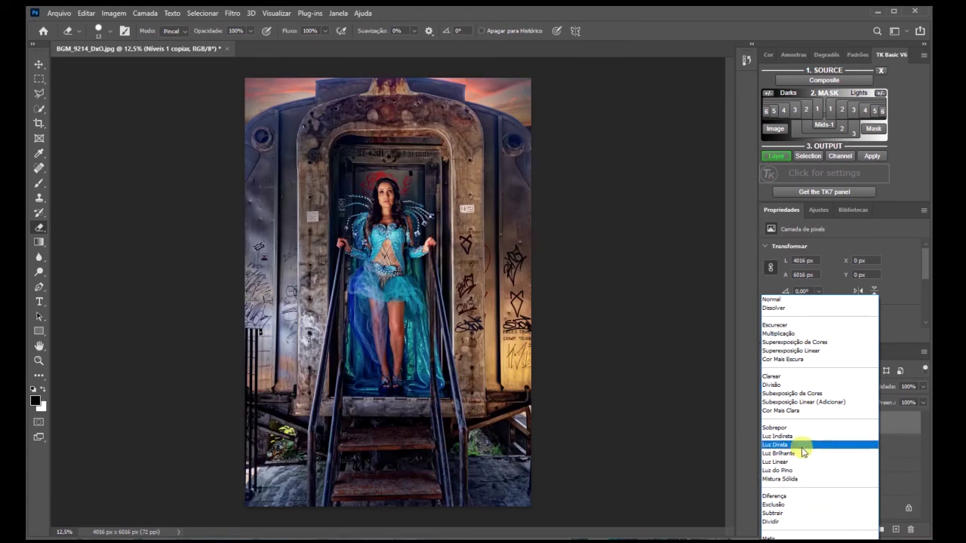
pyautogui.click(802, 451)
pyautogui.click(768, 423)
pyautogui.click(768, 424)
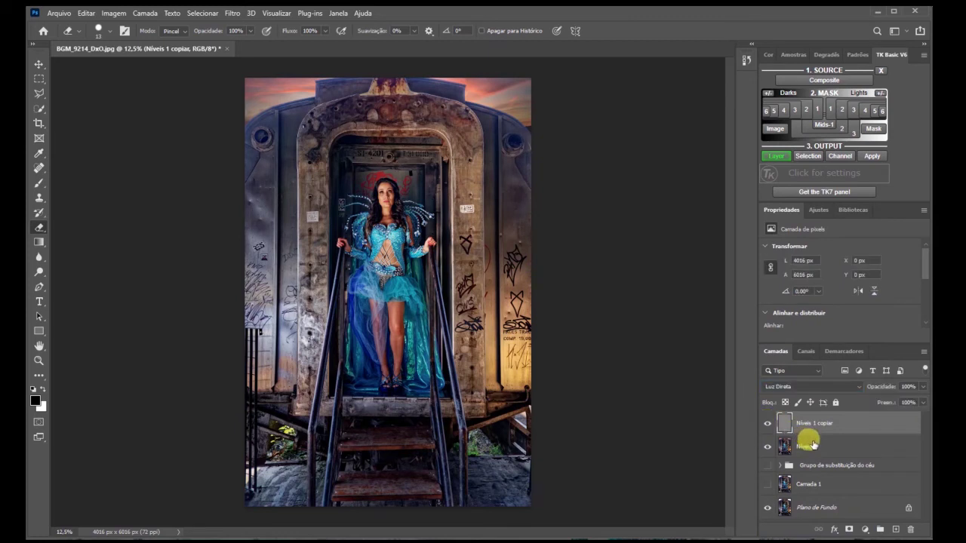
# Merge Níveis 1 copiar with Níveis 1 and compare the merged result against the original background.
pyautogui.keyDown('shift'); pyautogui.click(813, 445); pyautogui.keyUp('shift')
pyautogui.hotkey('ctrl', 'e')
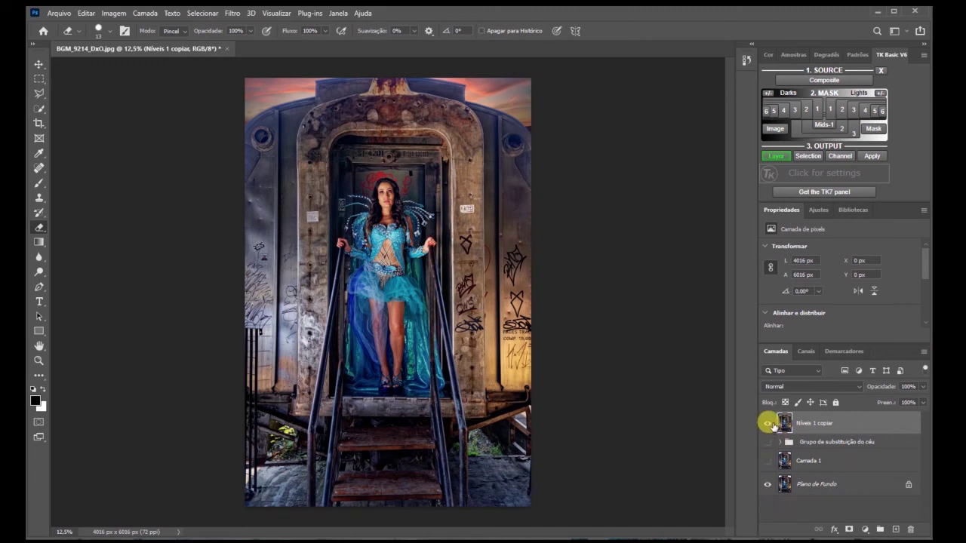
pyautogui.click(768, 424)
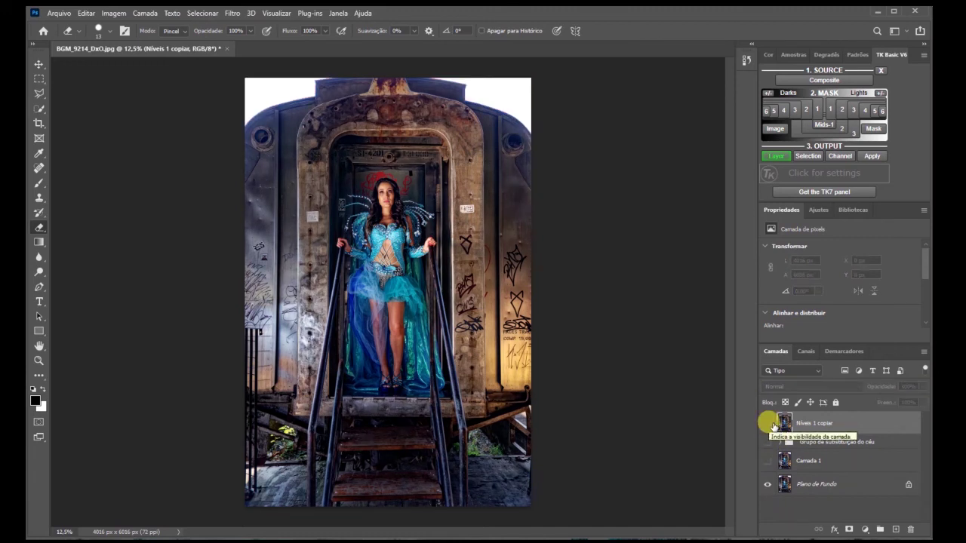
pyautogui.click(768, 424)
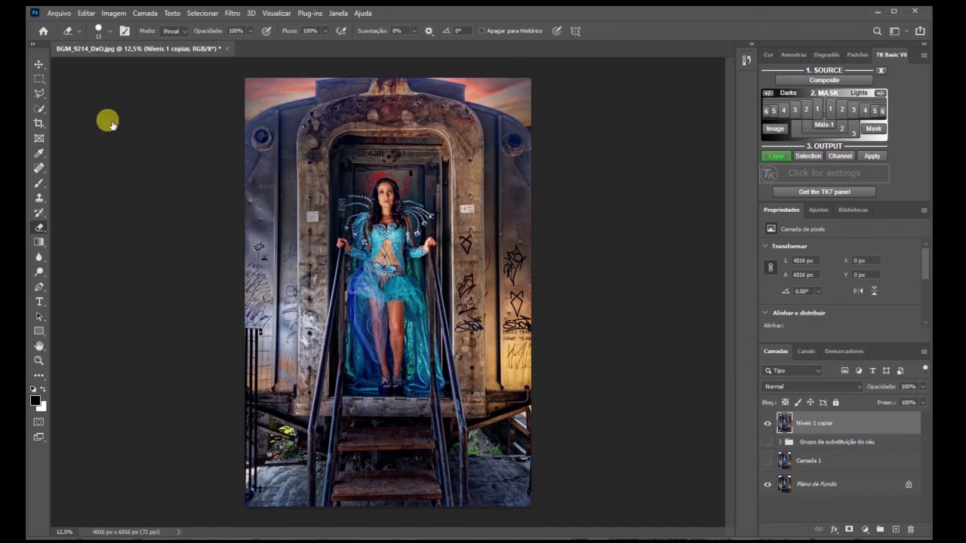
# Save a JPEG copy named BGM_9214_DxO1 to the desktop (Área de Trabalho) at quality 12 (Máxima) in Progressivo format.
pyautogui.click(59, 13)
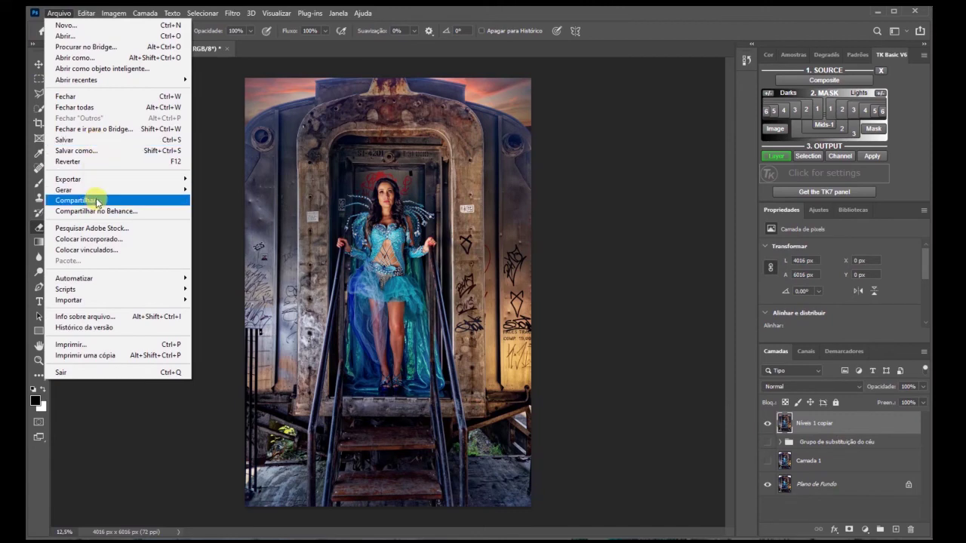
pyautogui.click(94, 151)
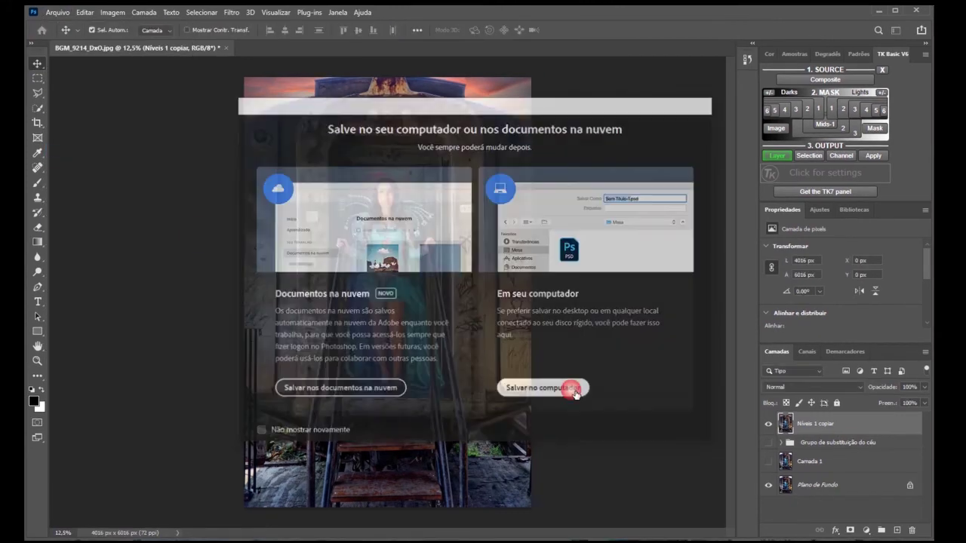
pyautogui.click(571, 388)
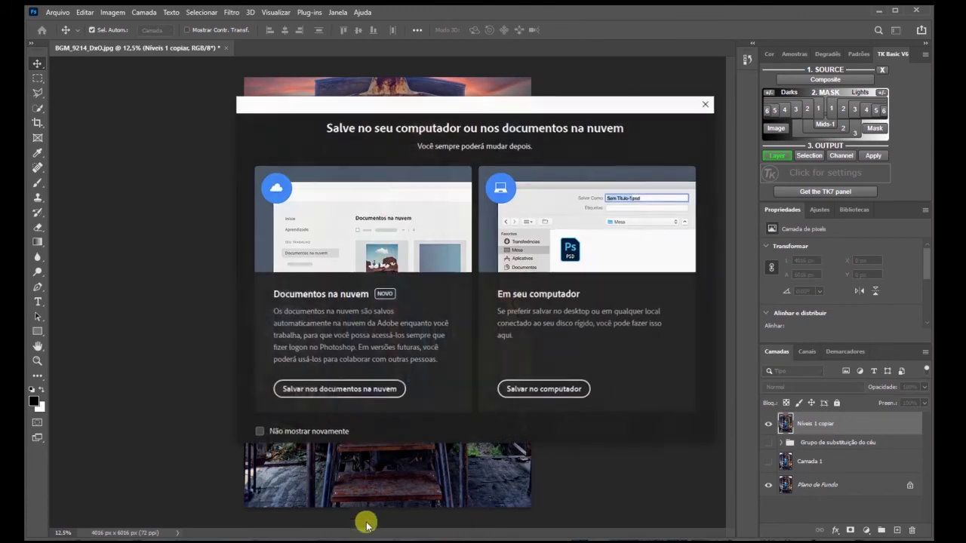
pyautogui.click(530, 389)
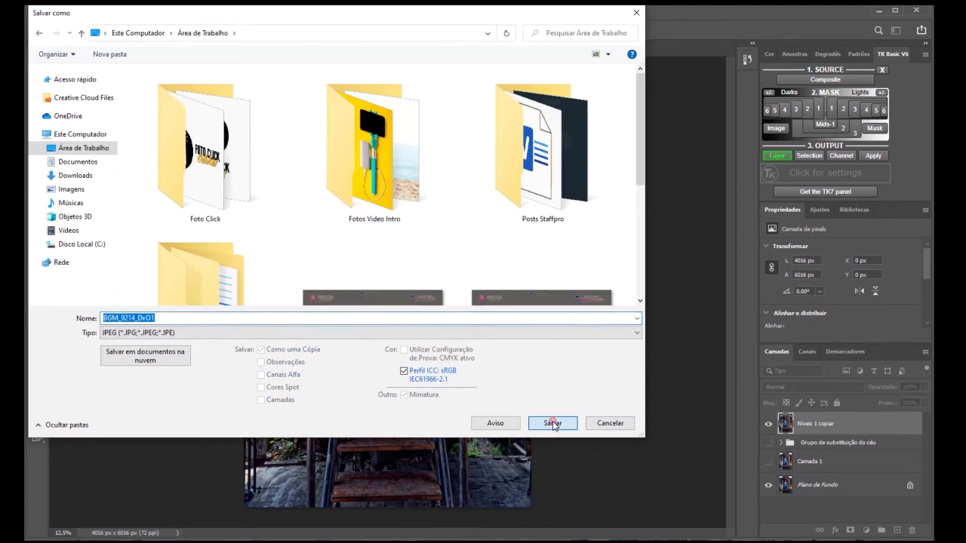
pyautogui.click(554, 422)
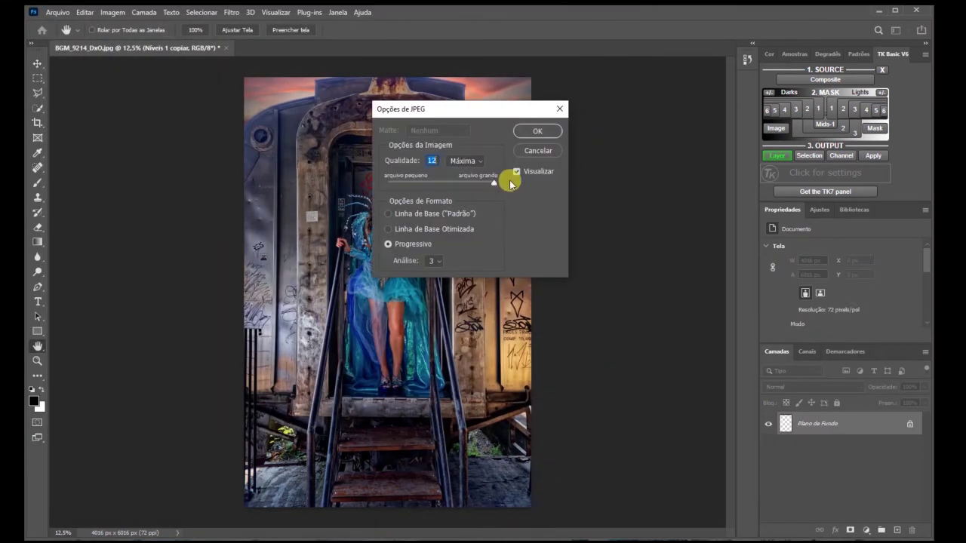
pyautogui.click(536, 129)
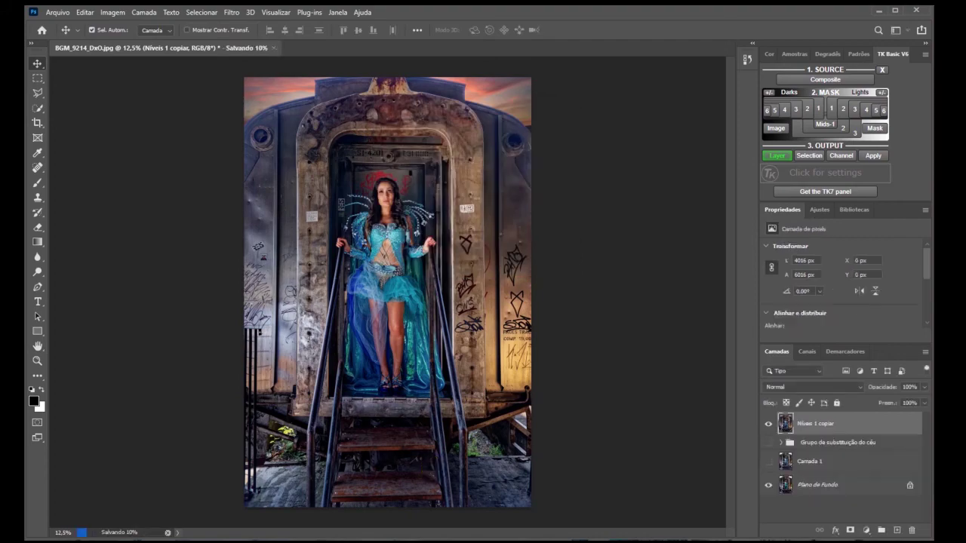